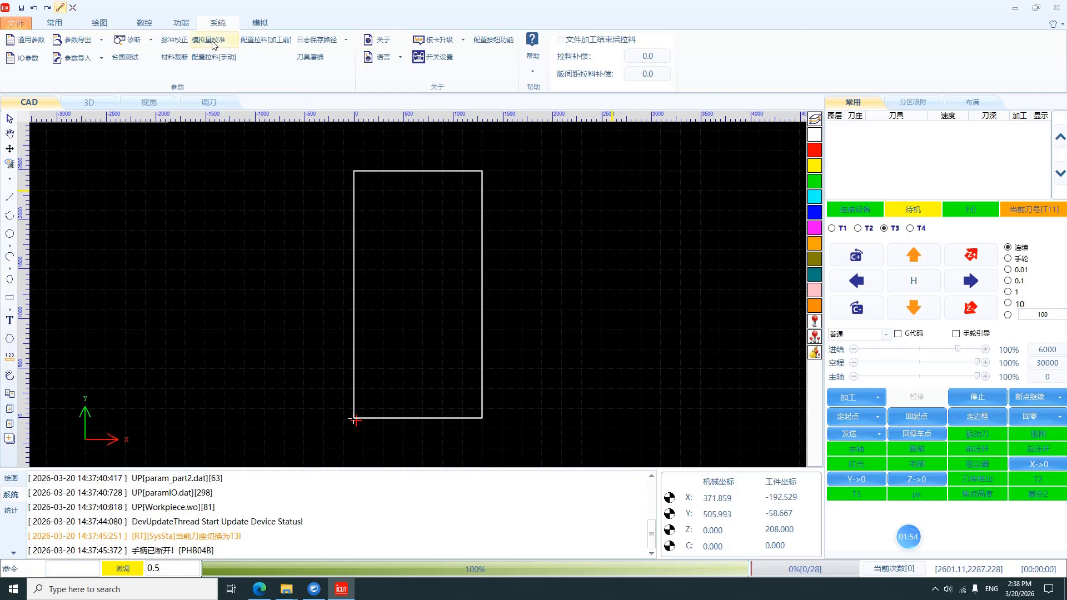
Step: Switch the interface language to English and accept the reset so the machine returns home
click(401, 57)
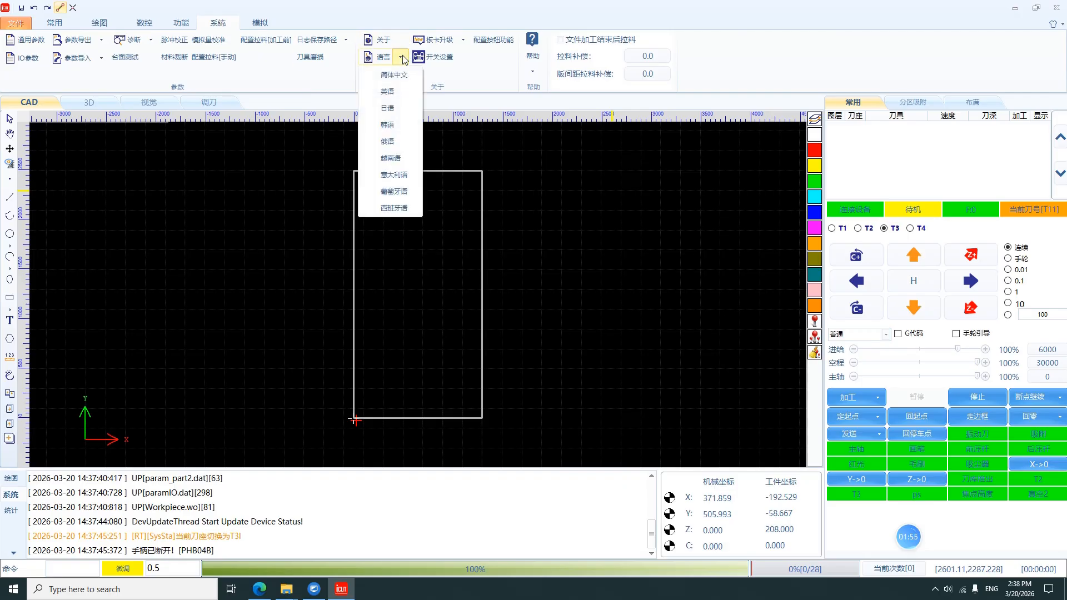
click(398, 98)
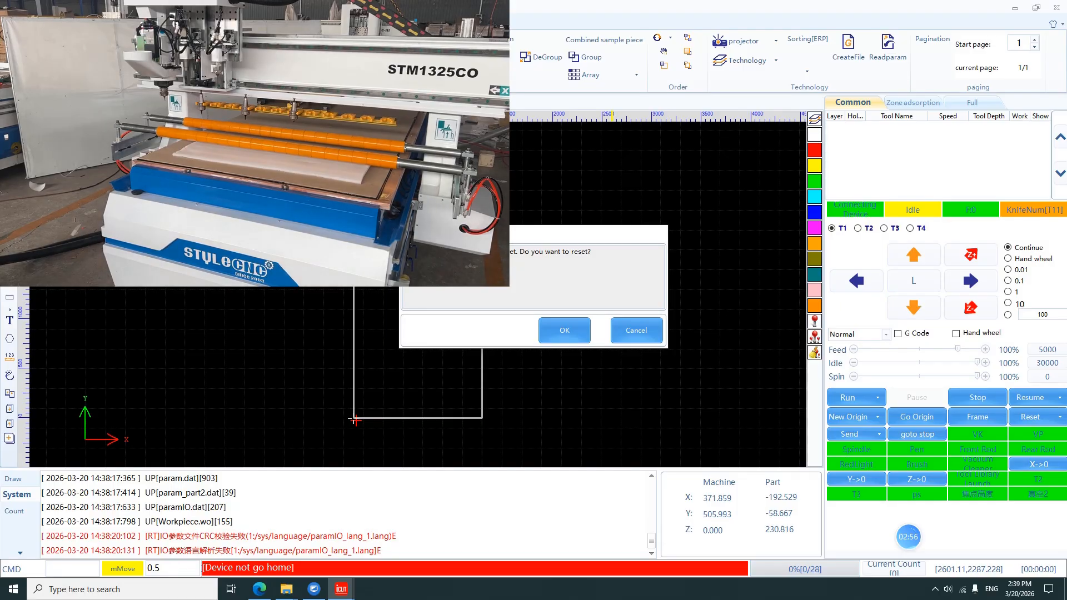
click(563, 338)
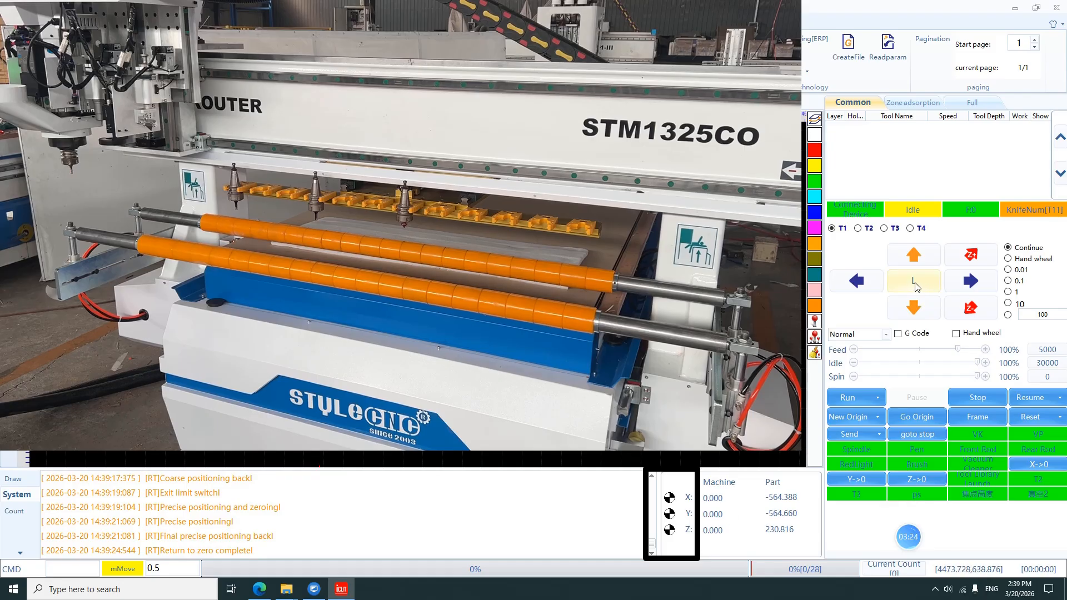
Step: Jog the machine head in the X+ direction, at low and high speed, and along Y+ and Z-
click(969, 283)
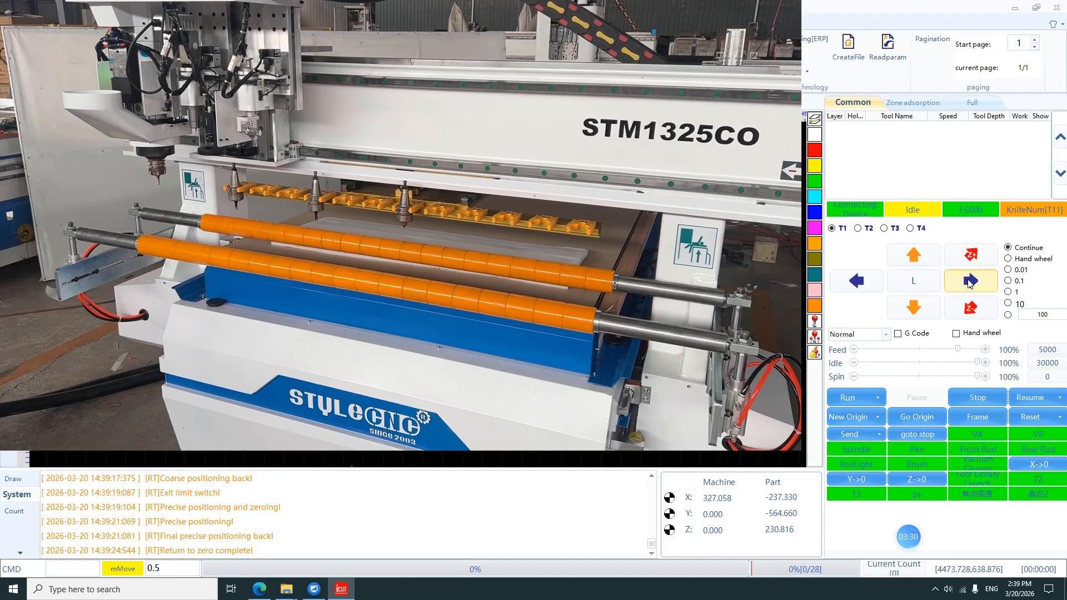
click(945, 283)
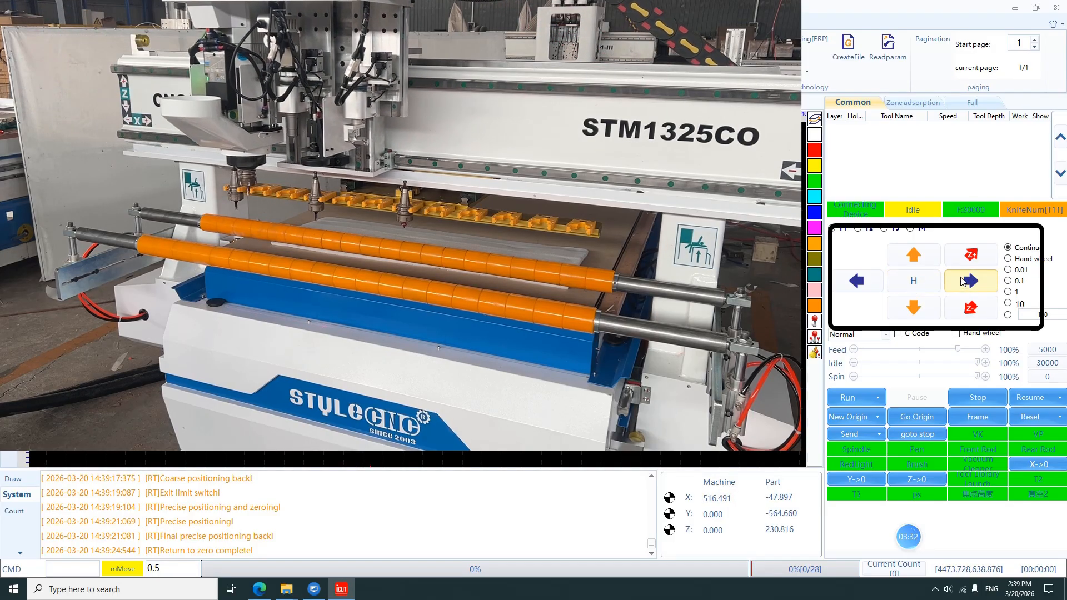
click(917, 258)
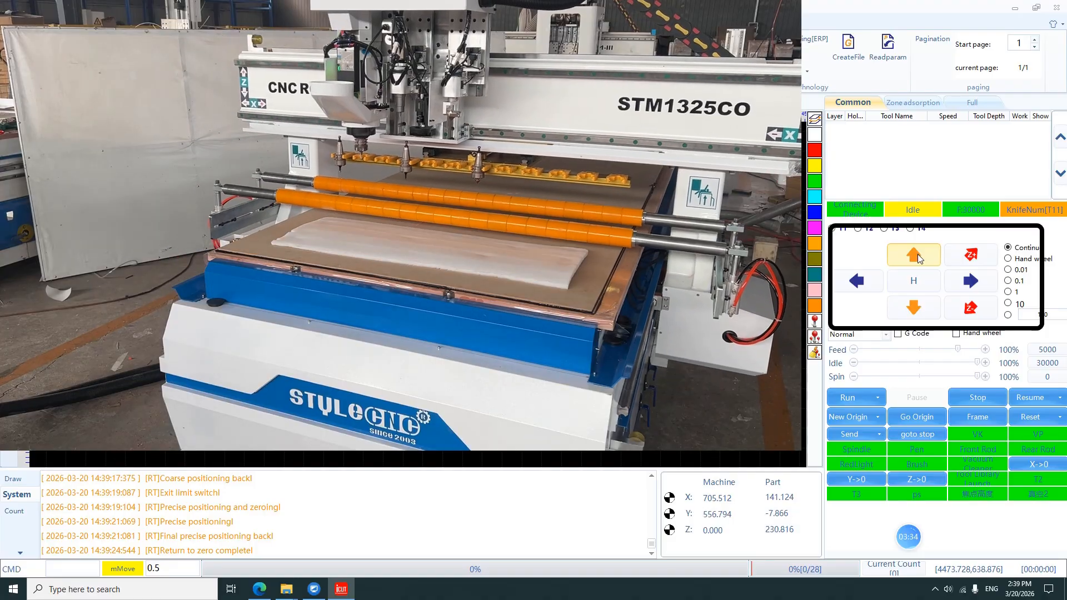
click(963, 308)
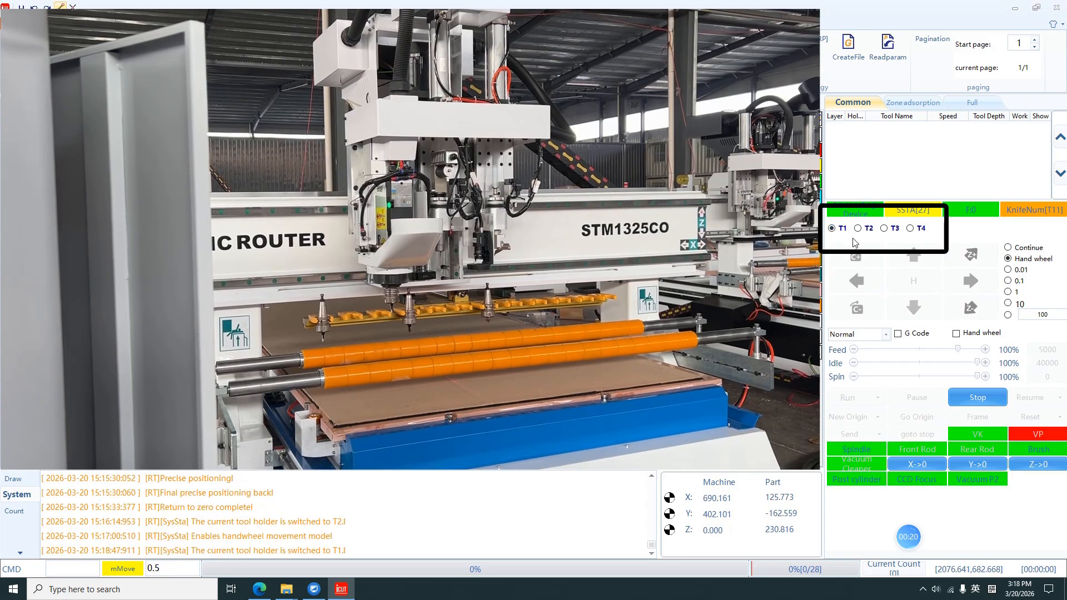
Step: Cycle the active tool holder through T2 and T3 back to T2, and stop handwheel movement by returning to Continue mode
click(861, 233)
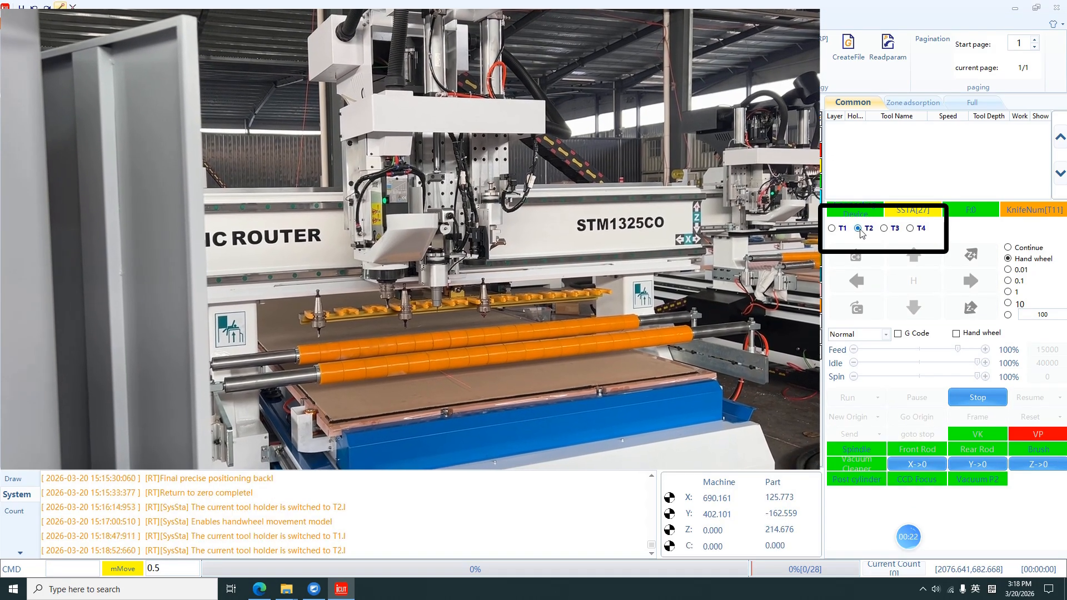
click(891, 230)
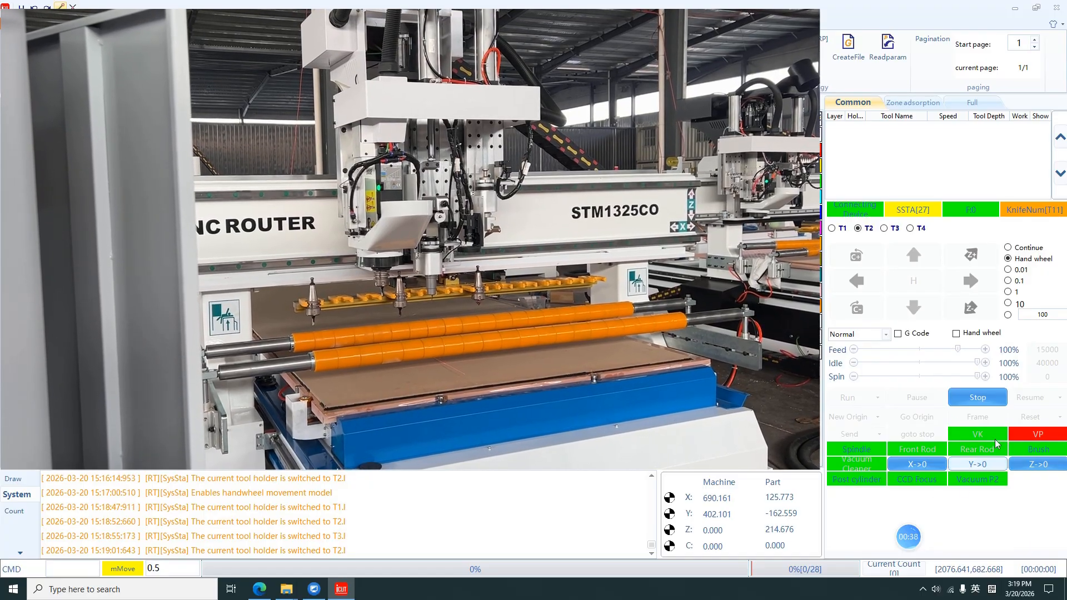
click(978, 402)
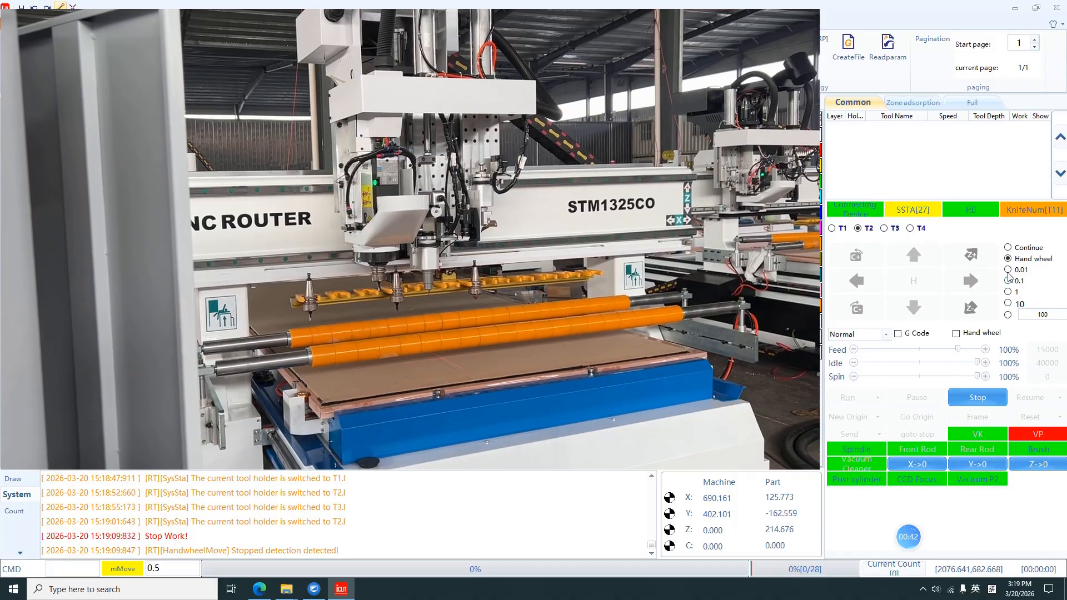
click(1009, 248)
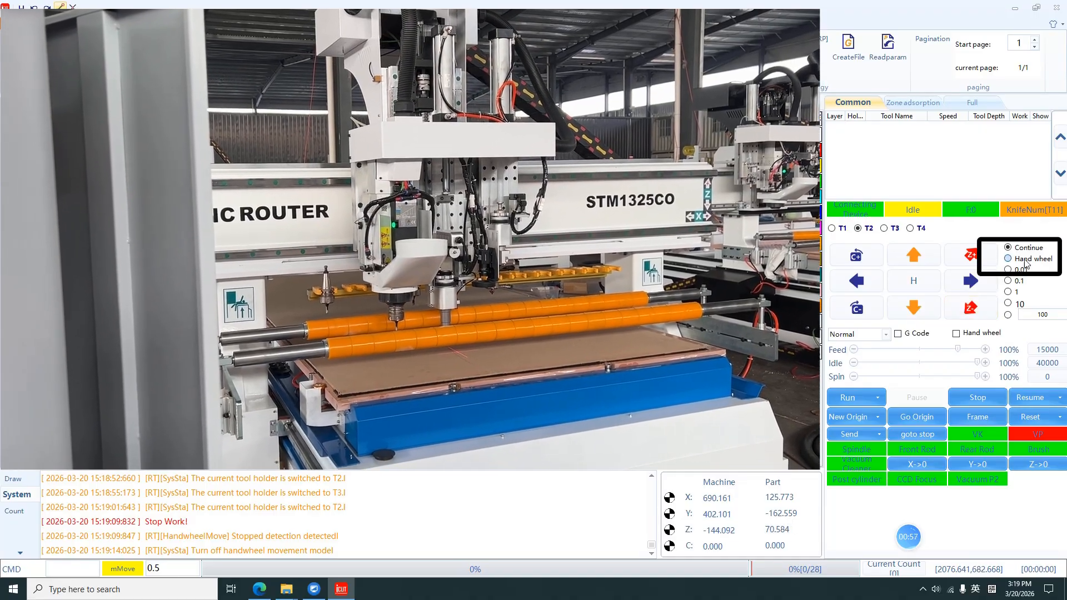
Step: Lower T2 to the table surface in Hand wheel mode with VK on, and set its Z zero at machine Z of about -214.58
click(1022, 260)
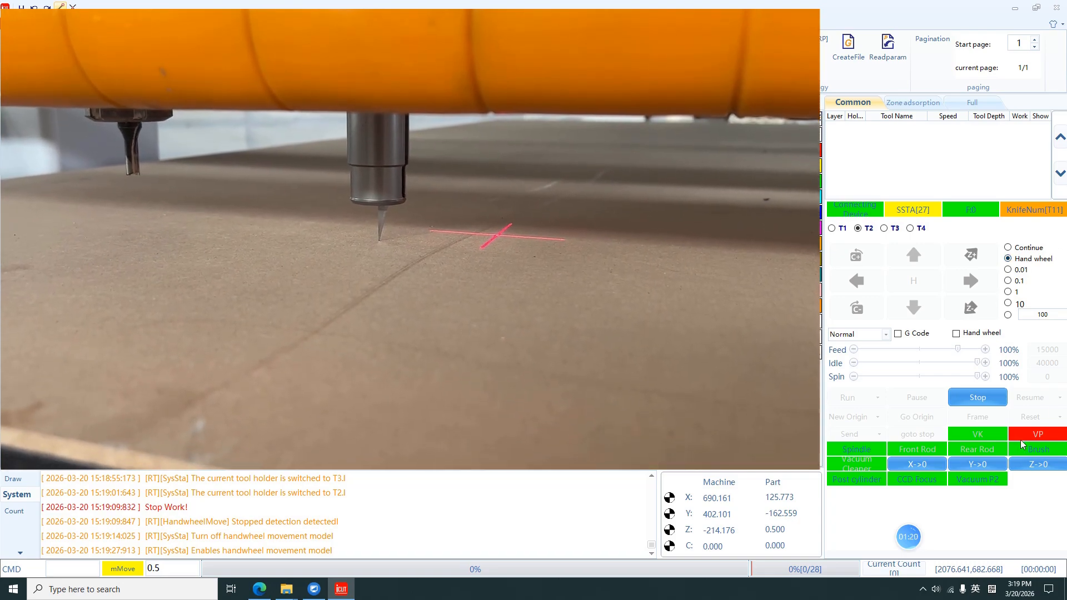
click(1008, 247)
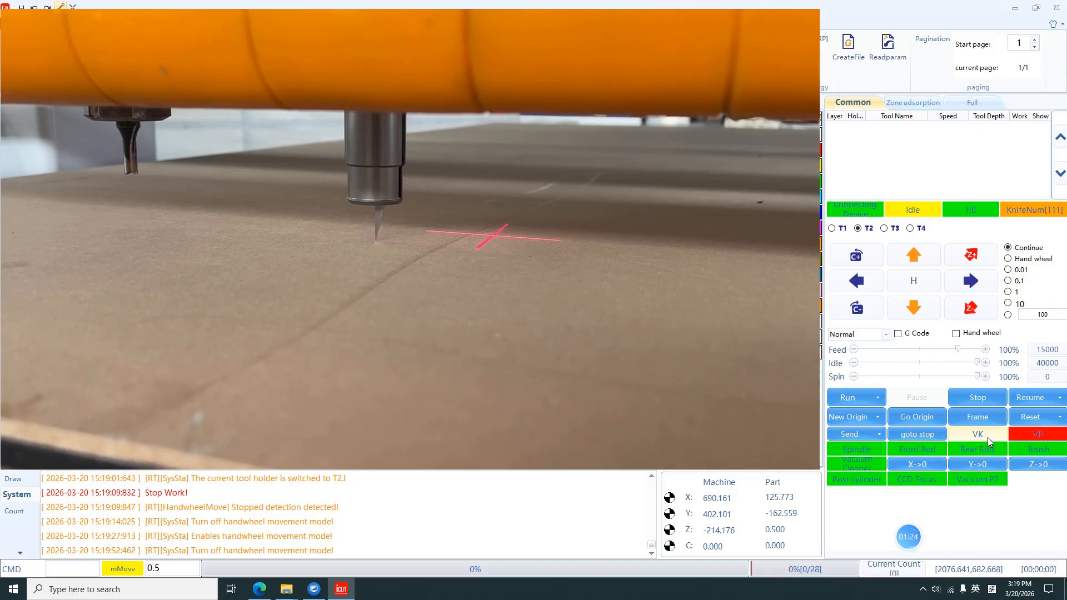
click(1015, 260)
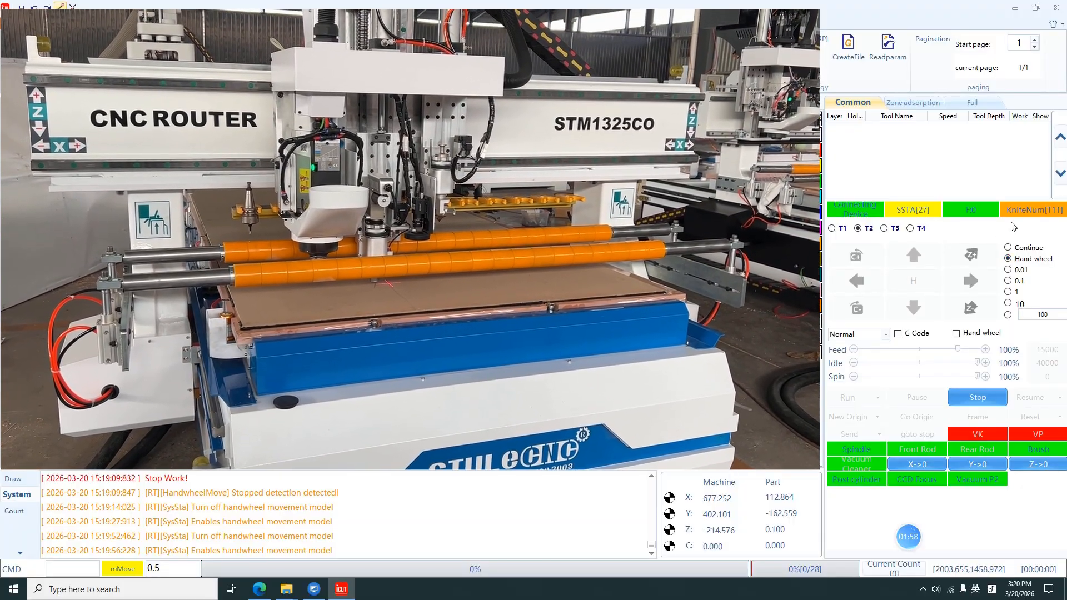
click(1007, 248)
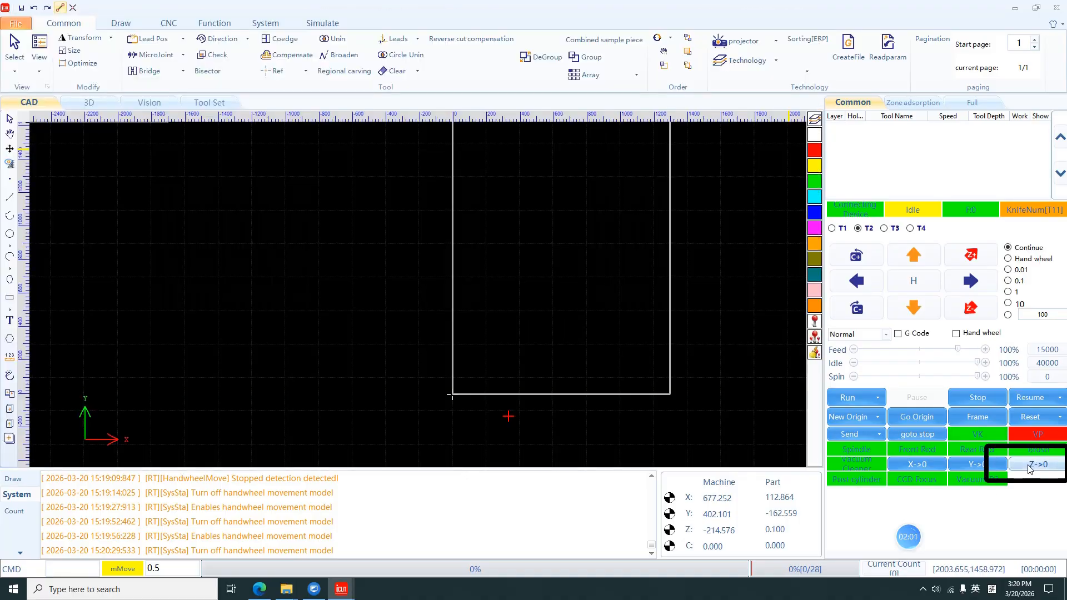
click(1038, 464)
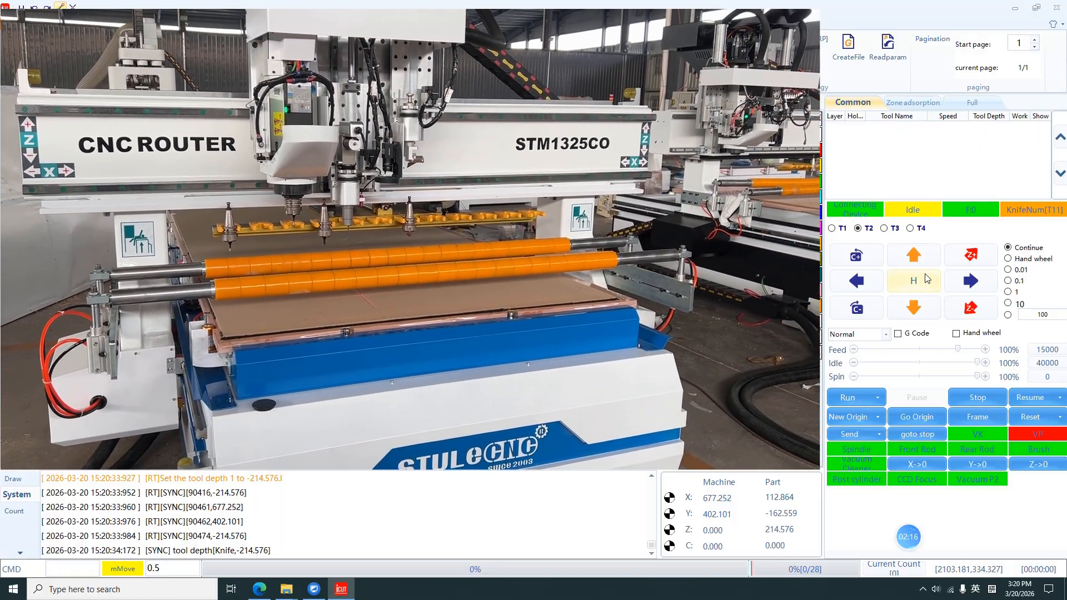
Step: Switch to T3, lower its blade to the table surface in Hand wheel mode, and set its Z zero at machine Z -215.25
click(895, 230)
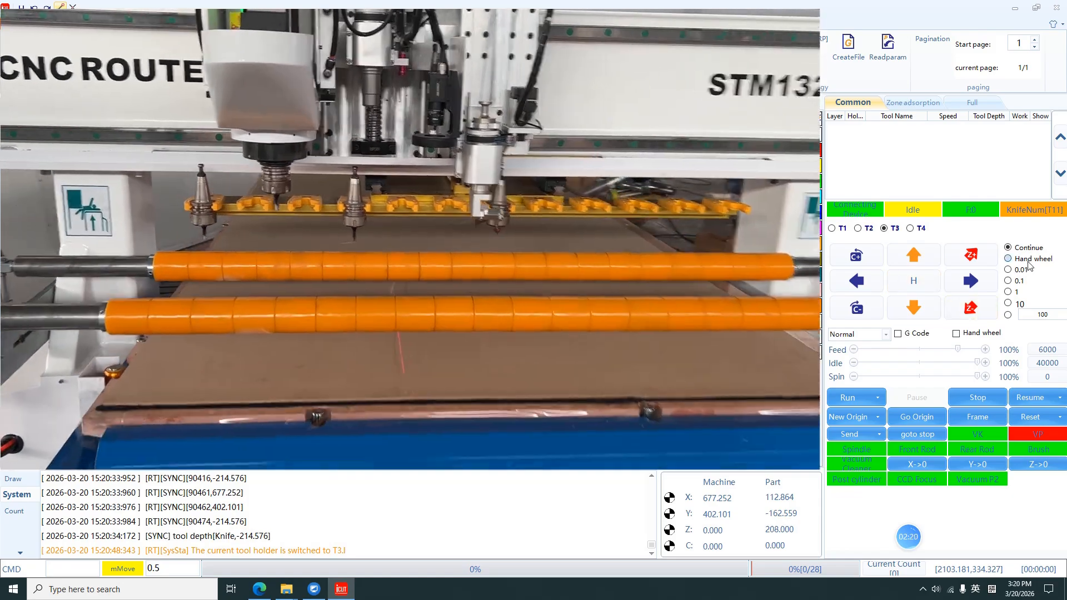
click(1027, 260)
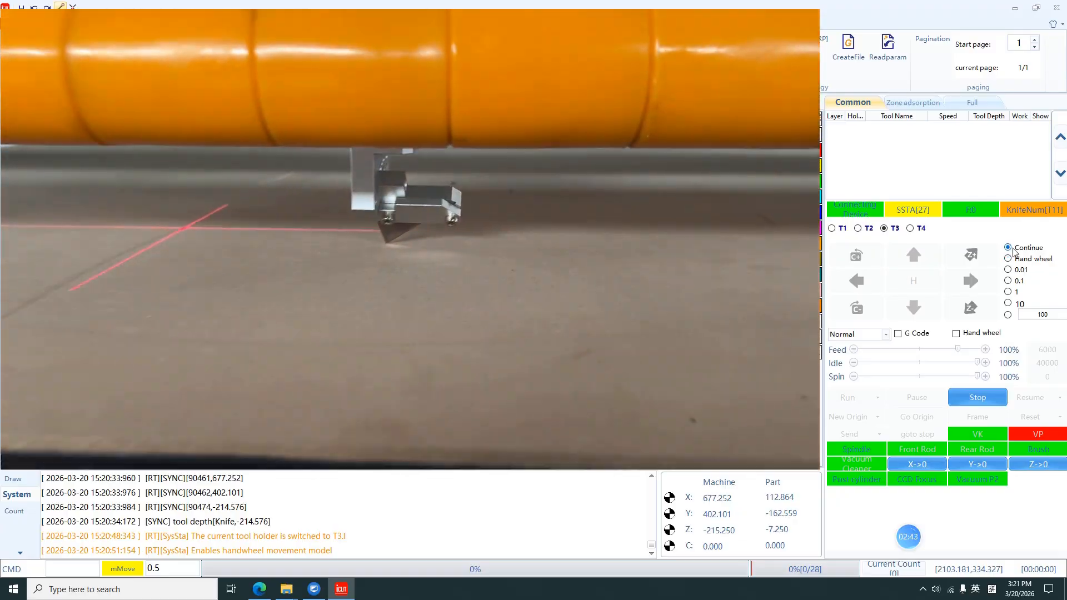
click(1008, 248)
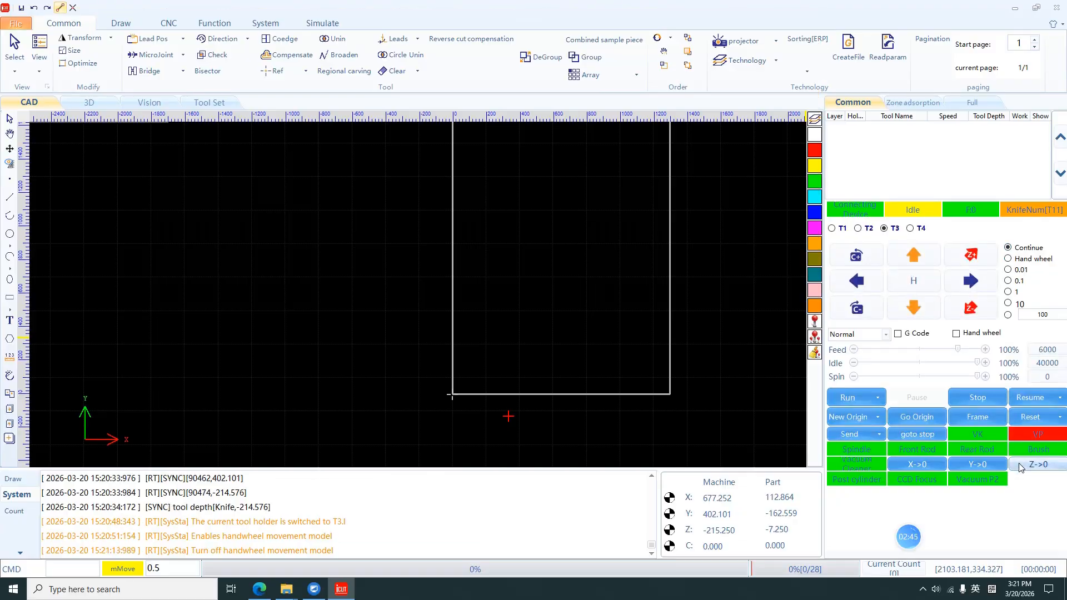
click(1020, 466)
click(487, 339)
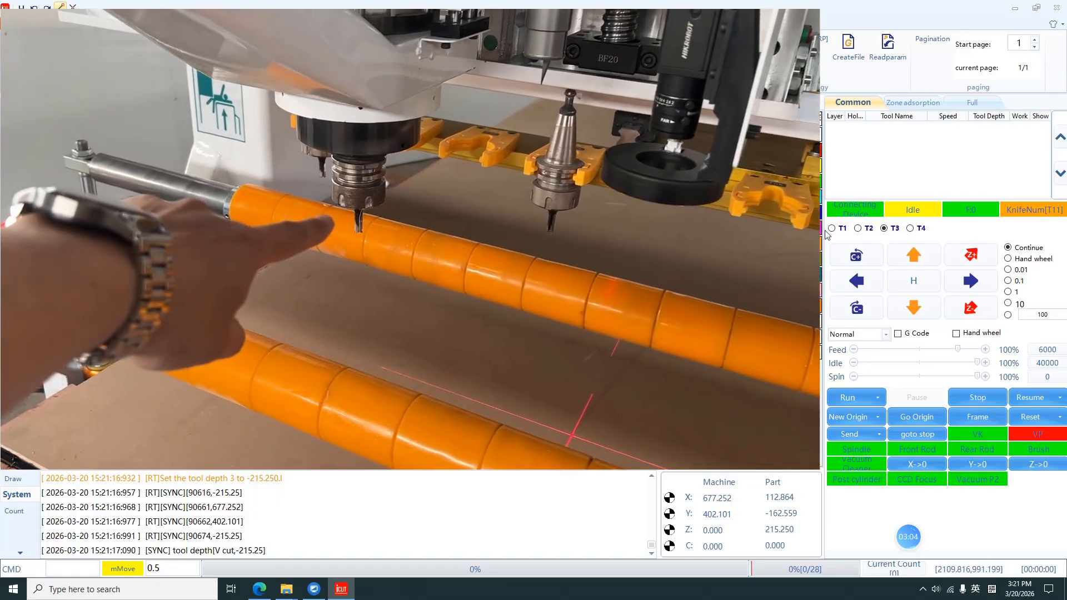
Step: Switch to tool holder T1 and jog its spindle down in Z toward the table
click(833, 233)
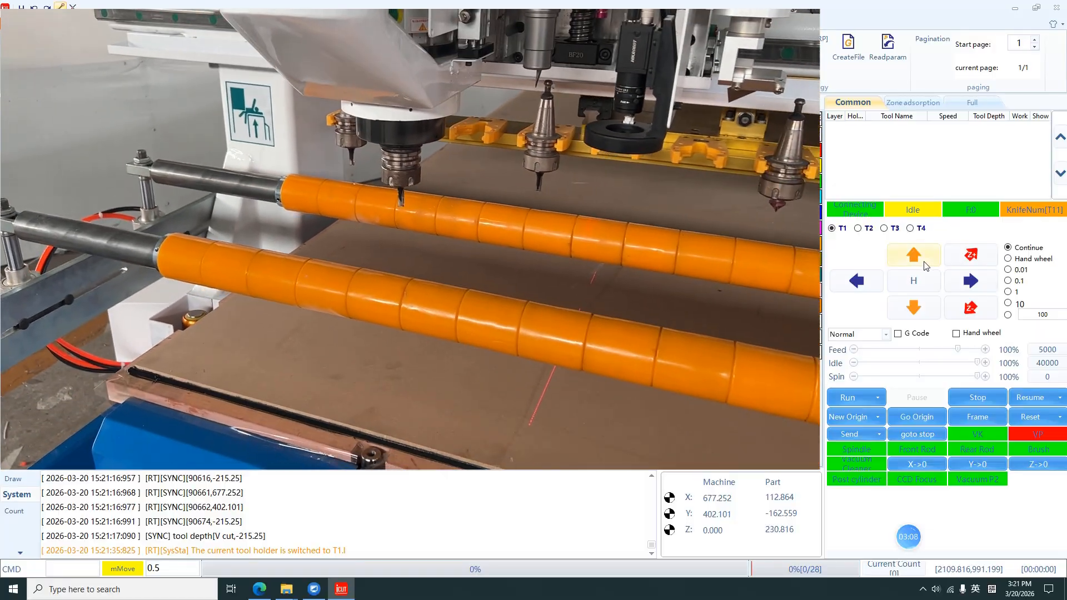
click(978, 305)
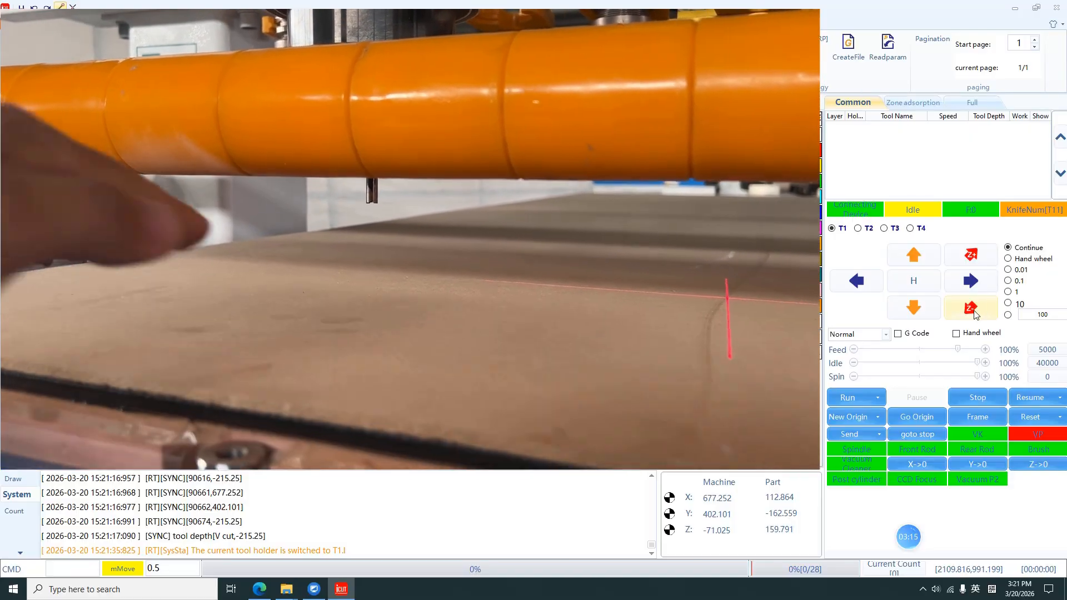
click(974, 312)
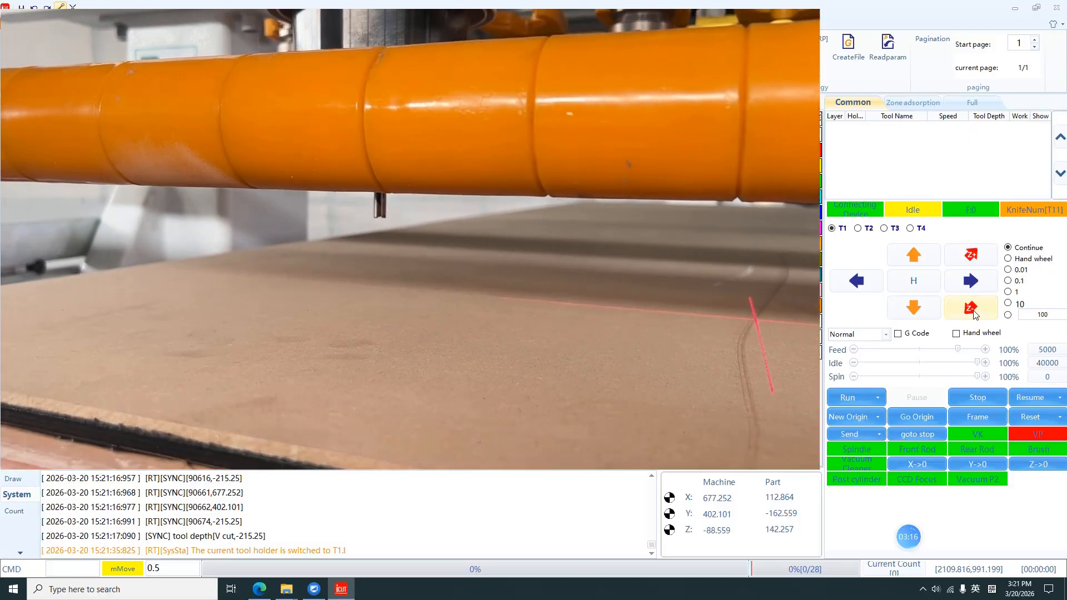
click(974, 314)
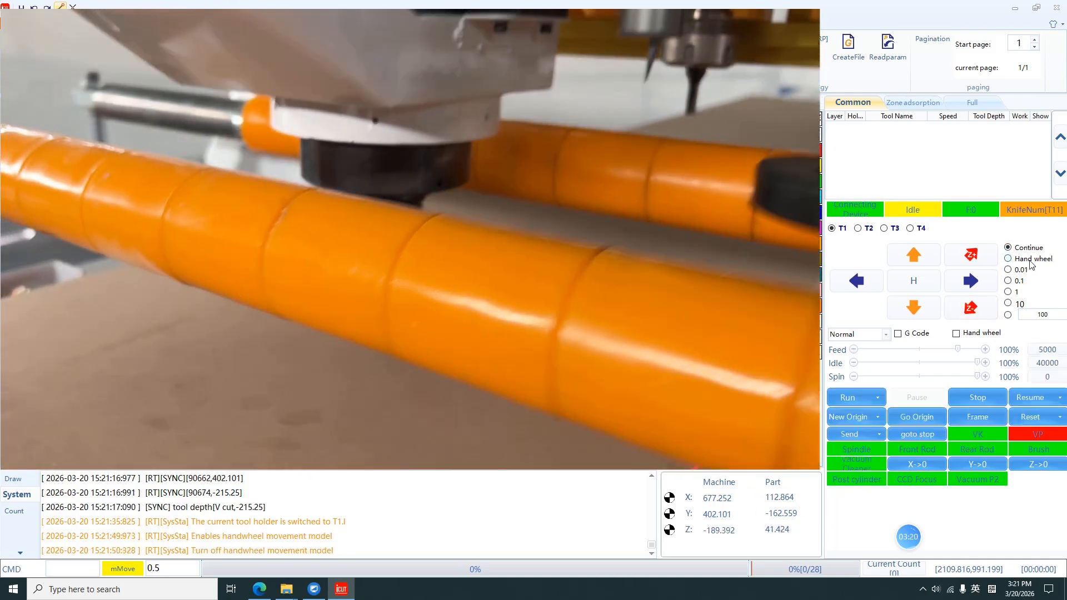
Step: Lower T1 to the table in Hand wheel mode, return to Continue mode, and set its Z zero at machine Z of about -241.83
click(1039, 248)
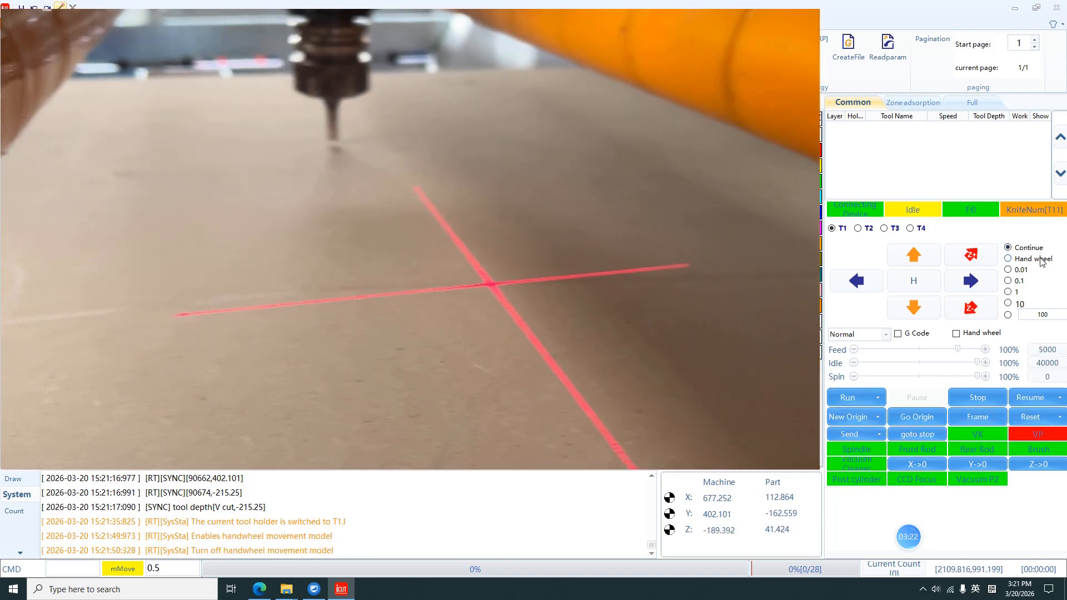
click(1041, 261)
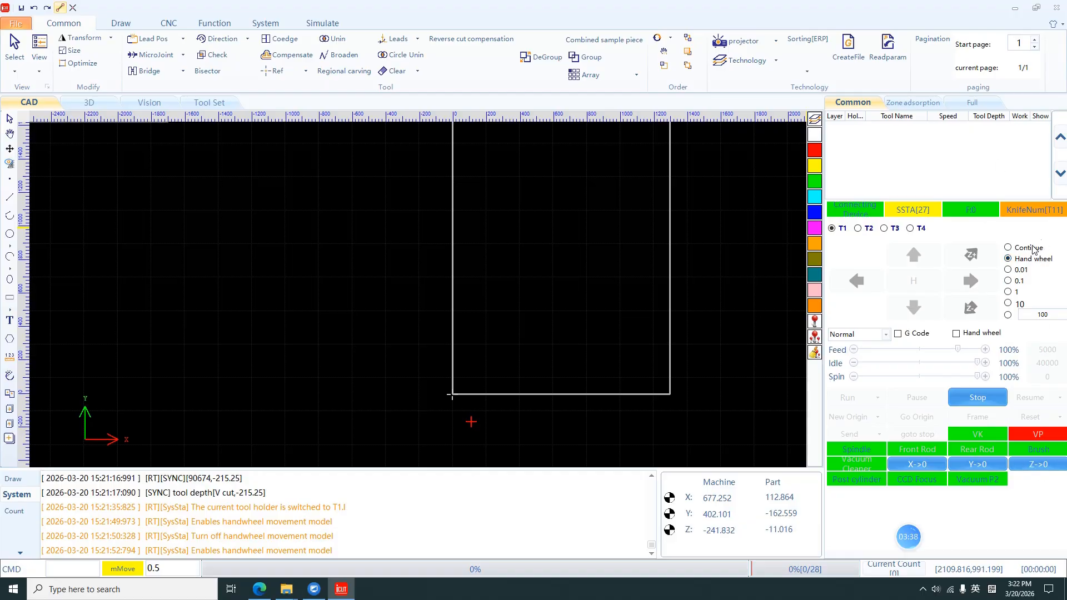
click(1024, 254)
click(1039, 463)
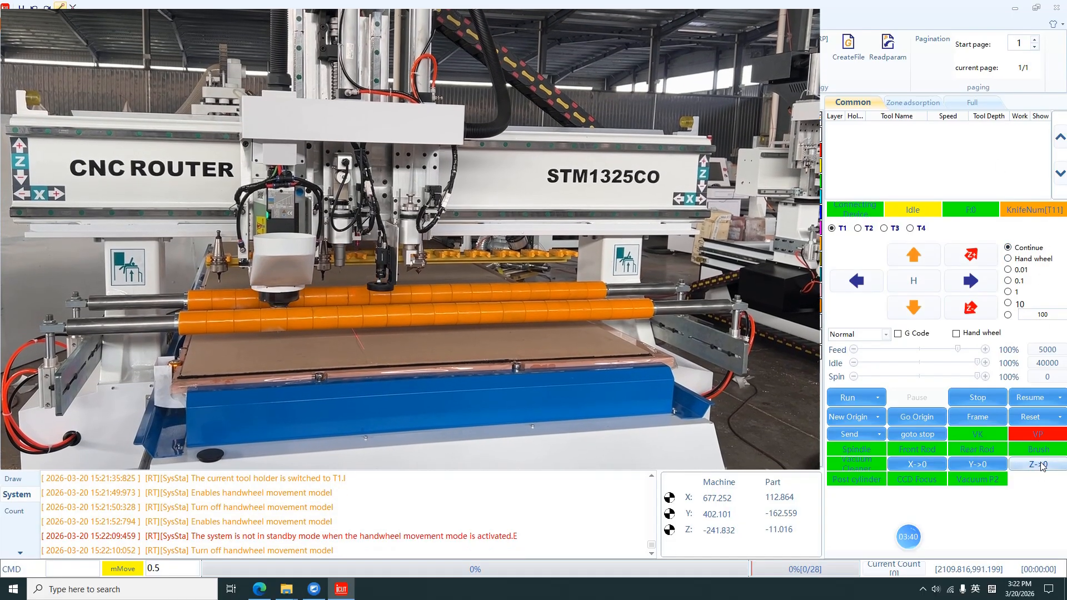
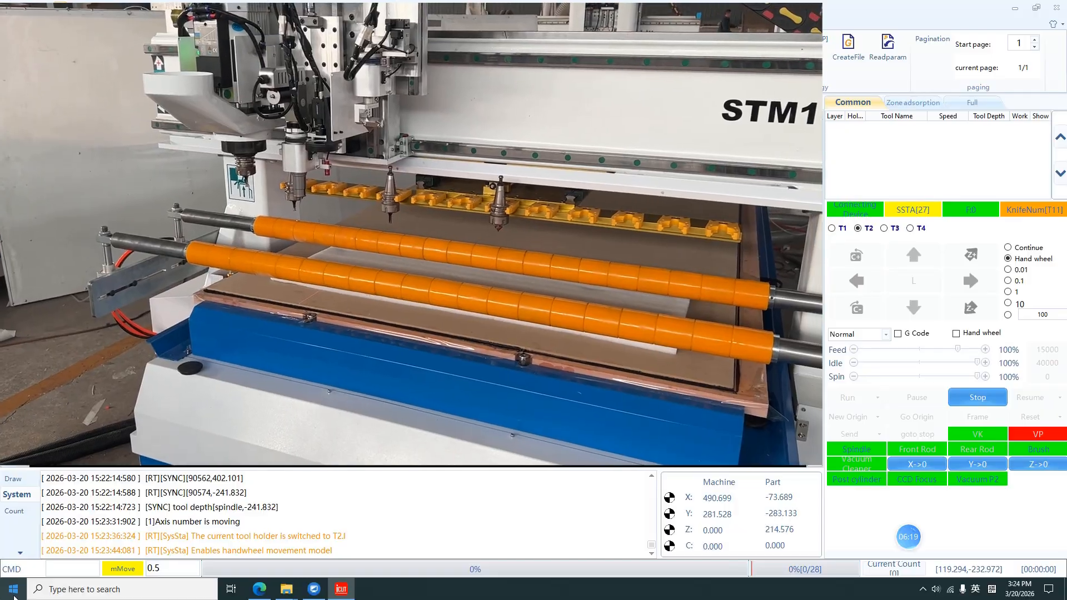
Step: Return to Continue jog mode and zero X and Y to set the workpiece origin at the current machine position
click(1008, 248)
click(917, 464)
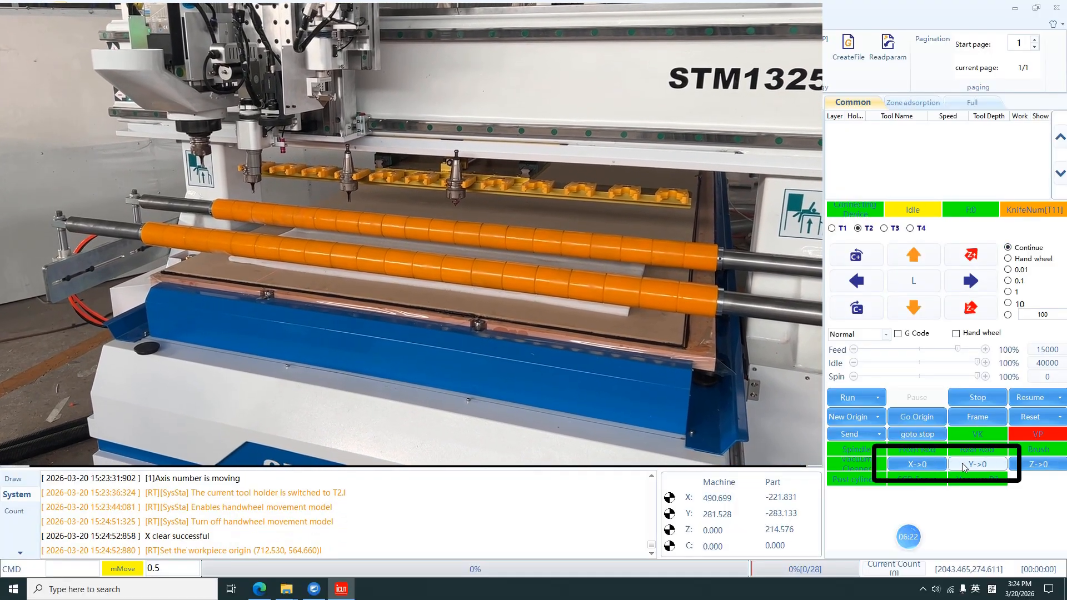
click(964, 465)
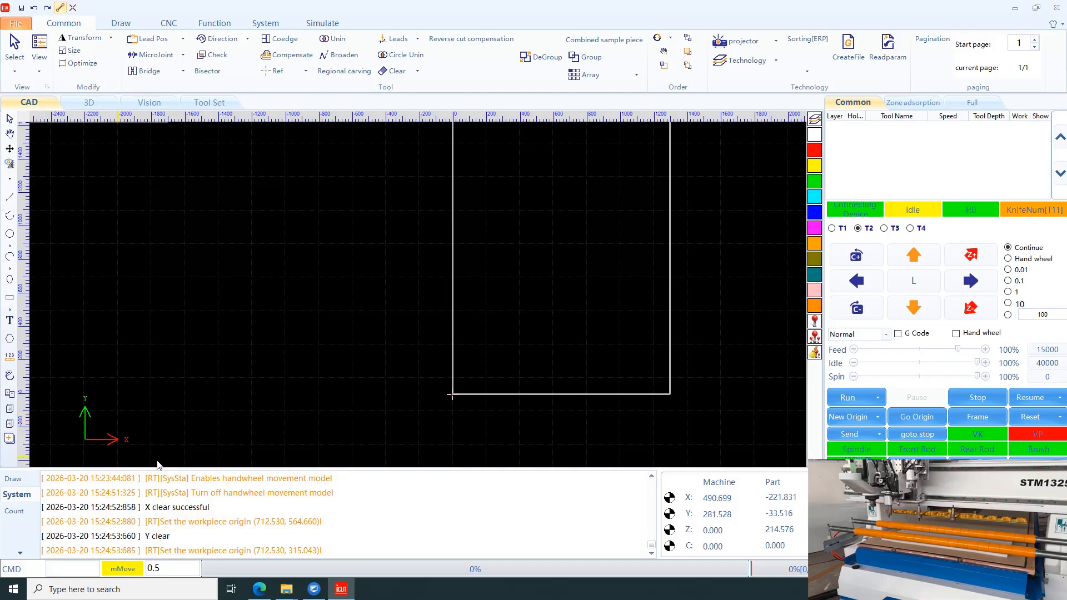
Step: Import the drawing Sample+108K+(1).dxf from the Desktop
right_click(209, 429)
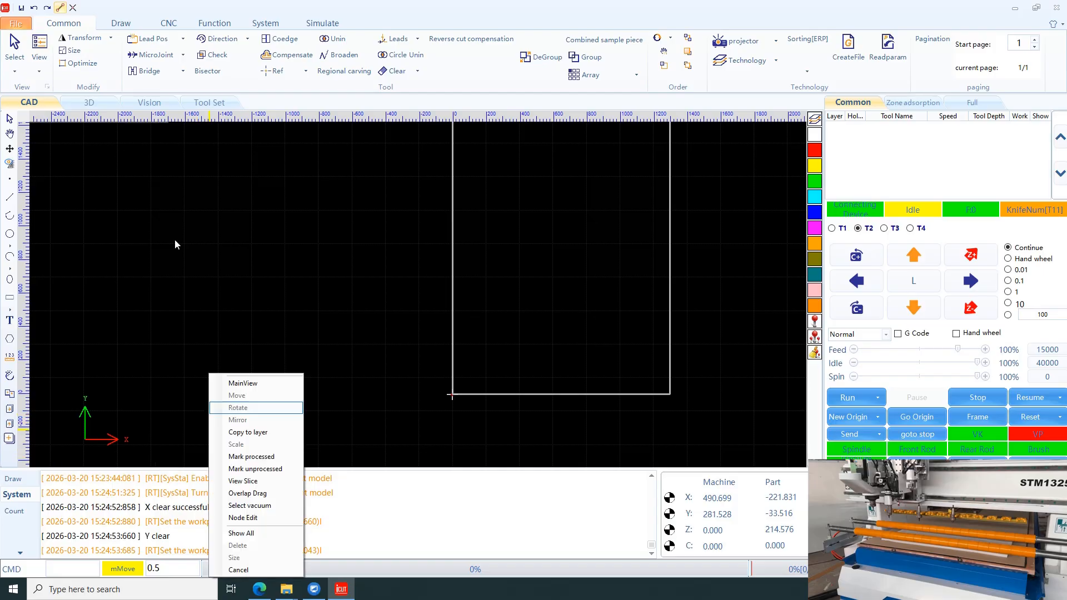
click(21, 23)
click(20, 23)
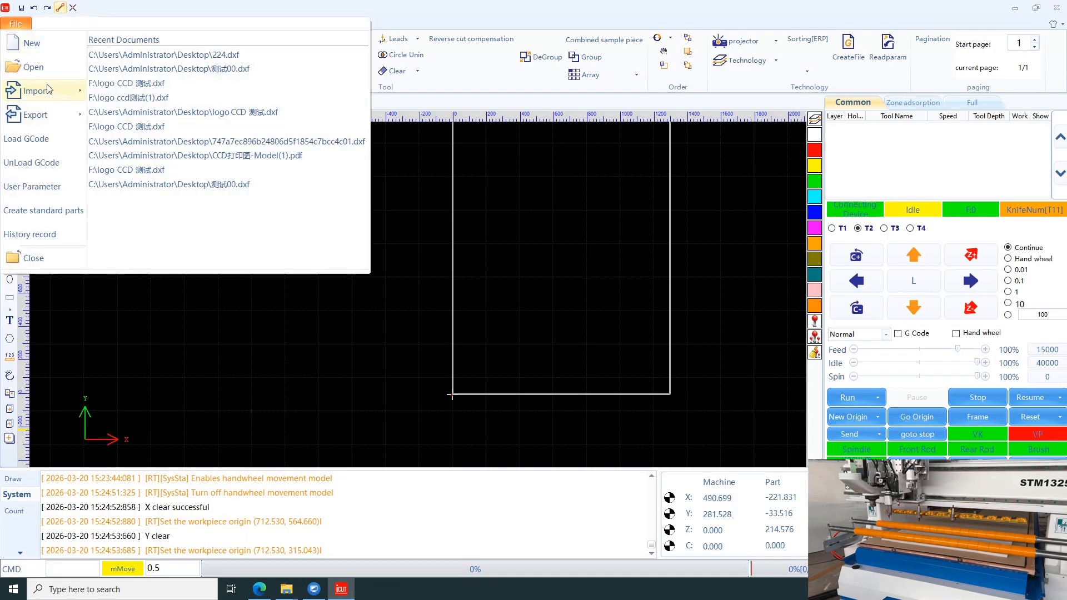
mouse_move(46, 93)
click(140, 112)
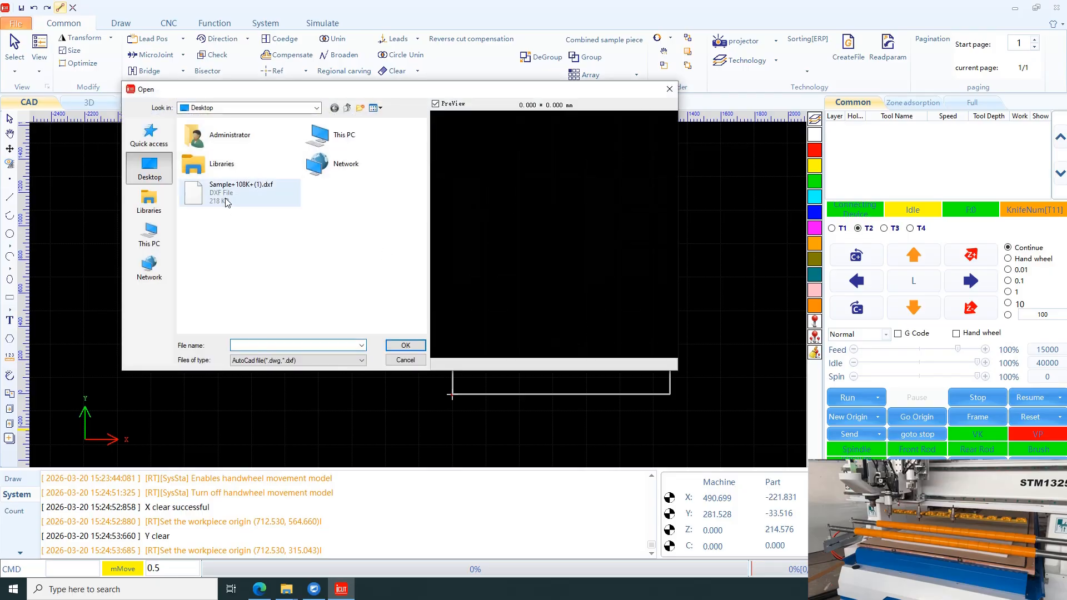
click(229, 200)
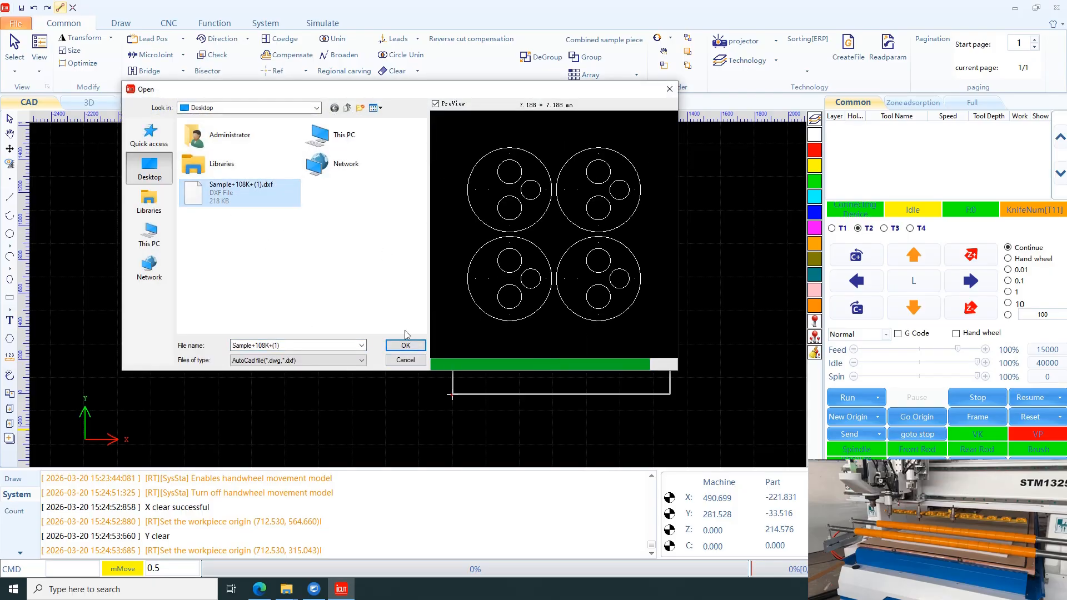
click(410, 346)
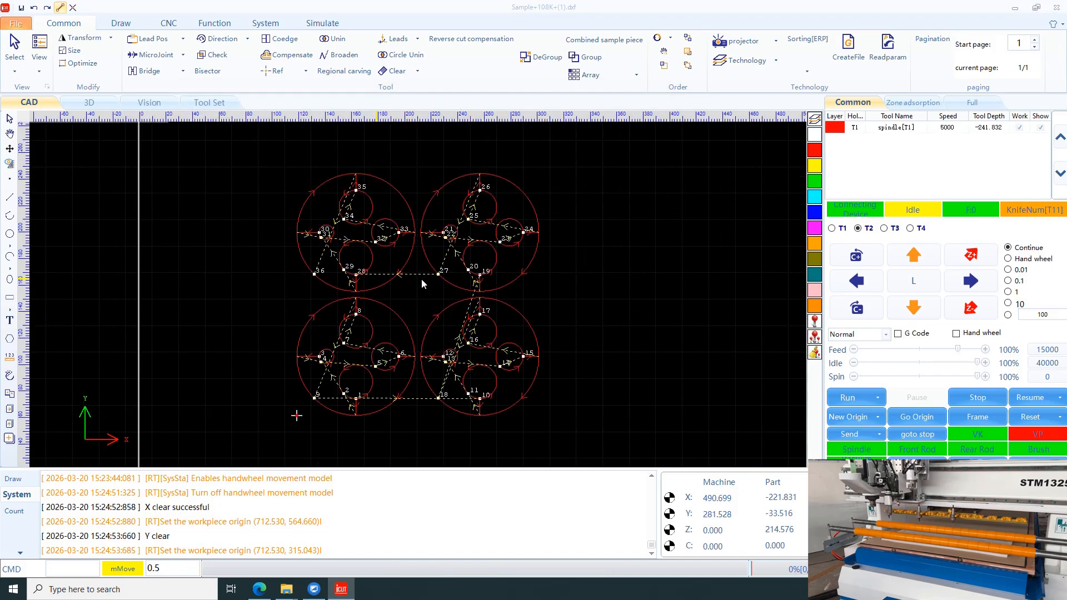
Step: Assign the whole imported drawing of four discs to the white layer
scroll(525, 298, down, 1)
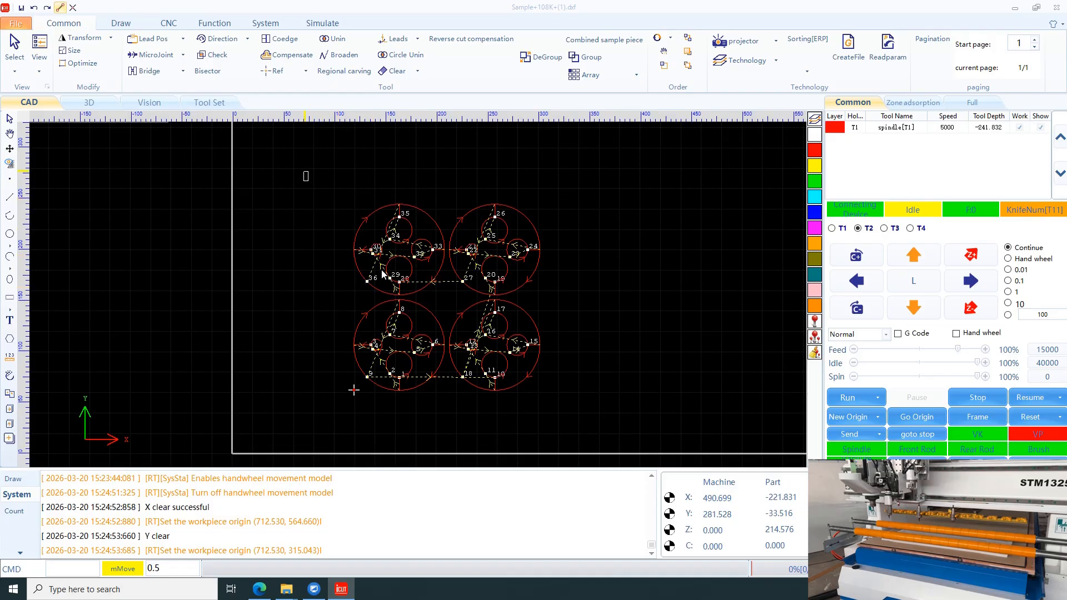
drag(644, 425, 634, 411)
click(815, 135)
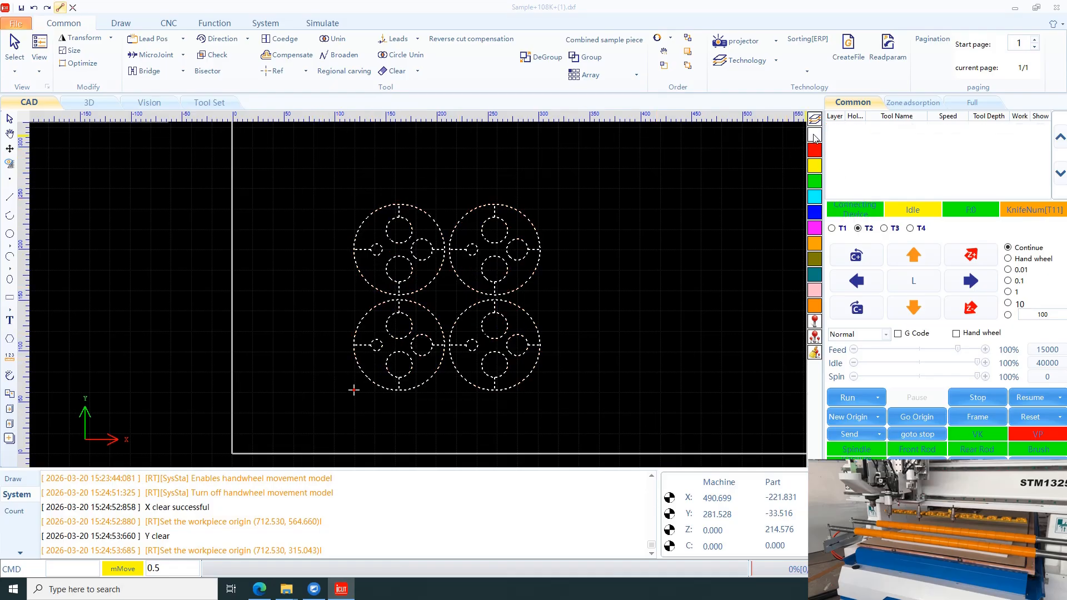
click(739, 208)
Step: Delete the upper two discs together with their inner circles and short lines
scroll(484, 299, up, 2)
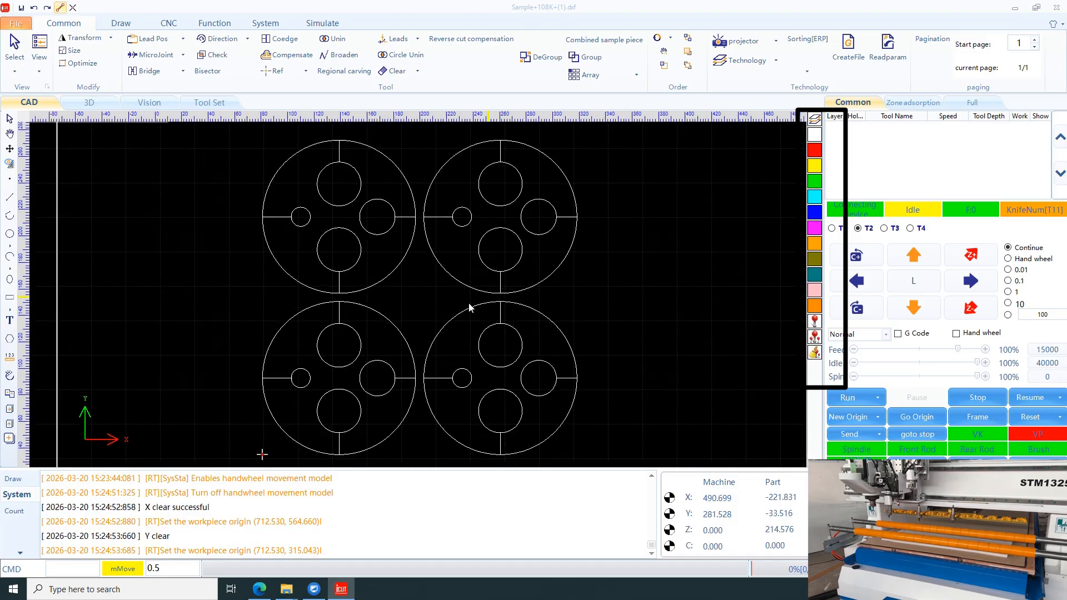
scroll(461, 303, down, 1)
drag(391, 381, 344, 348)
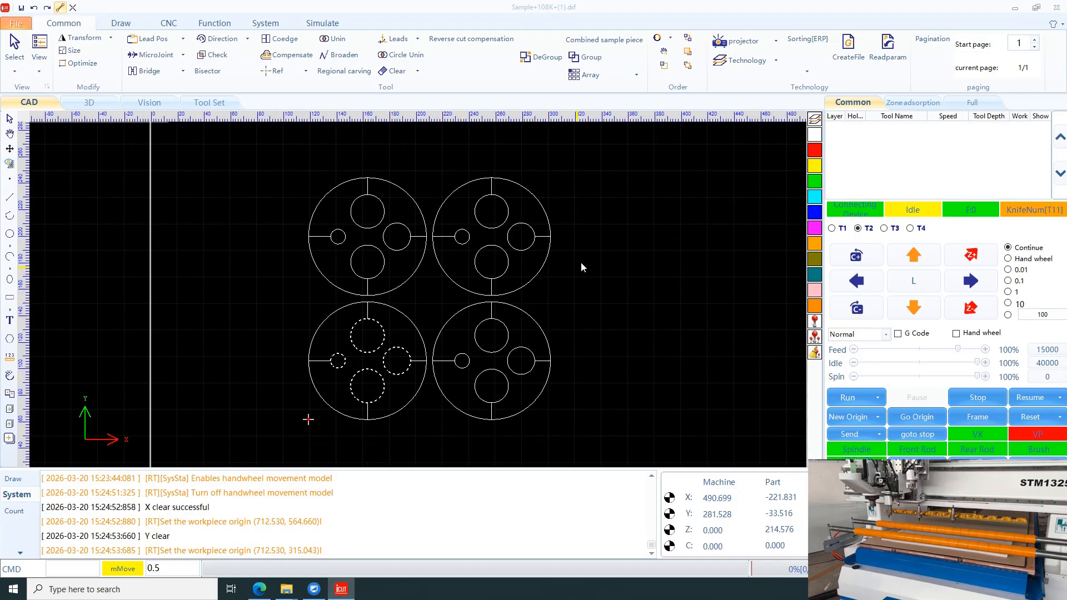
click(626, 264)
drag(598, 278, 217, 168)
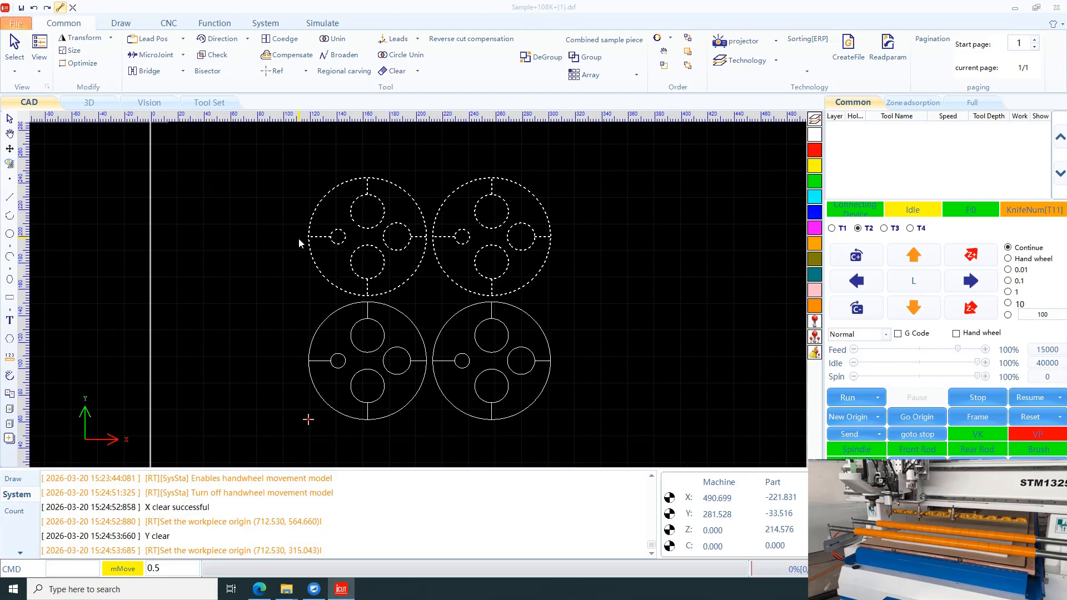
key(Delete)
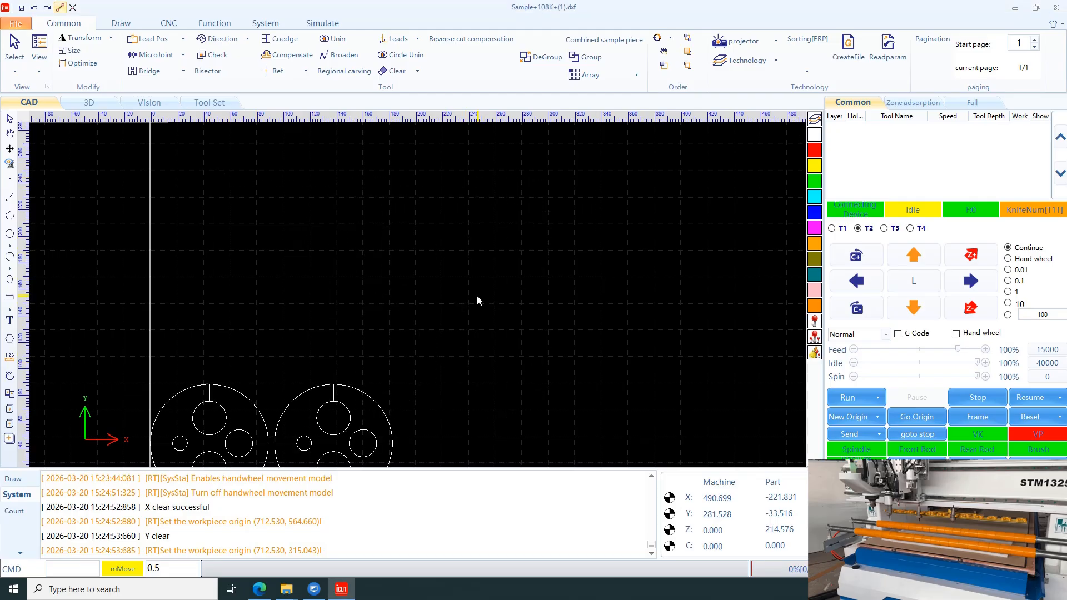
Step: Delete the right-hand disc with all its inner shapes, keeping only the disc at the origin
scroll(477, 295, down, 2)
scroll(369, 383, up, 5)
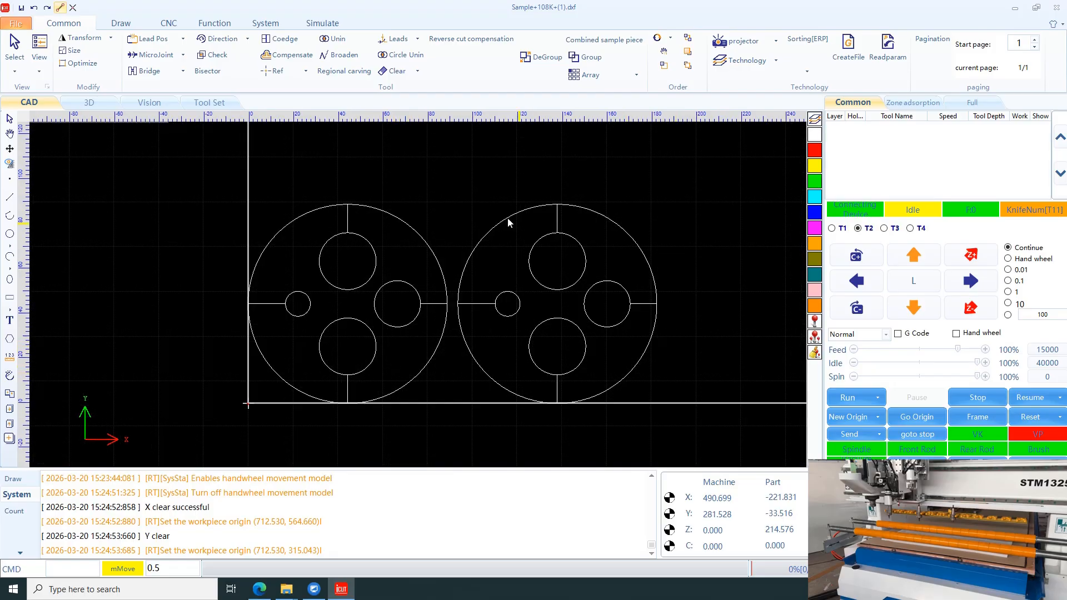
drag(458, 170, 674, 415)
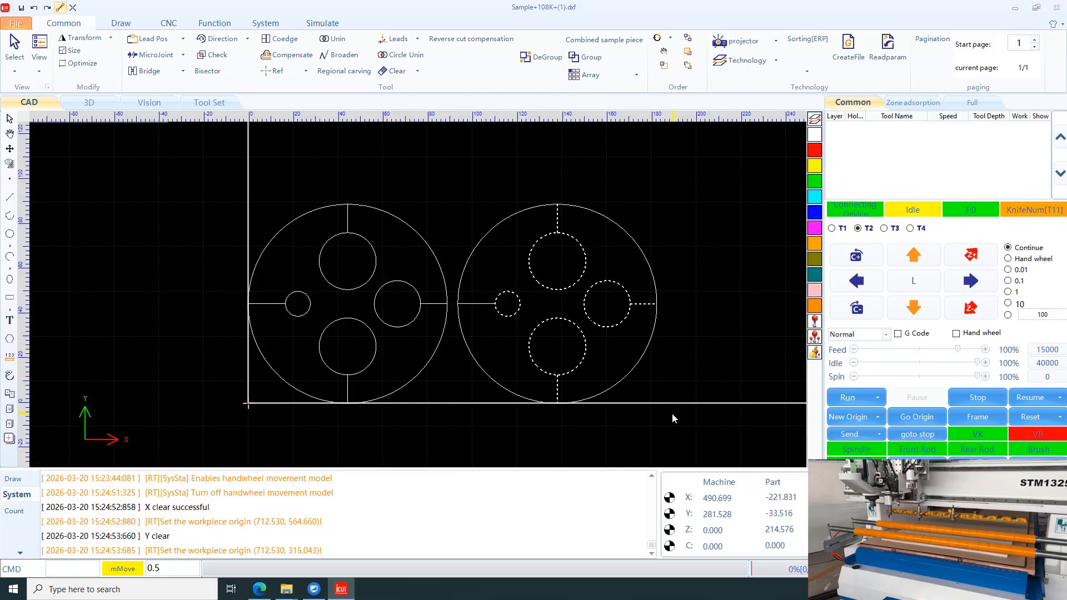
drag(678, 372, 455, 195)
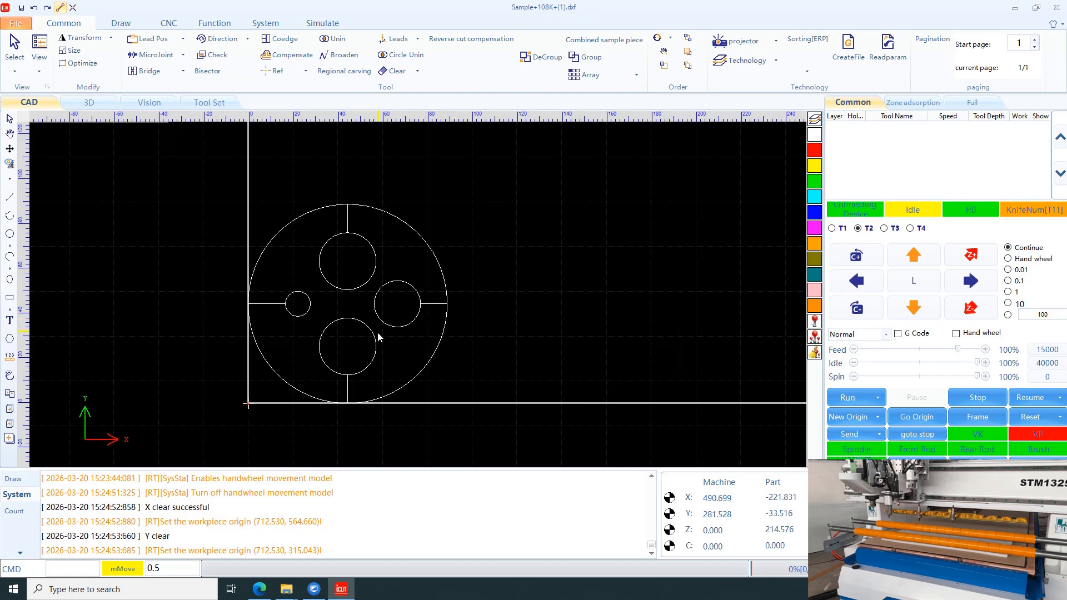
Step: Assign the disc's left and right inner circles to the red layer
drag(378, 332, 301, 277)
click(358, 337)
drag(357, 344, 304, 304)
click(811, 151)
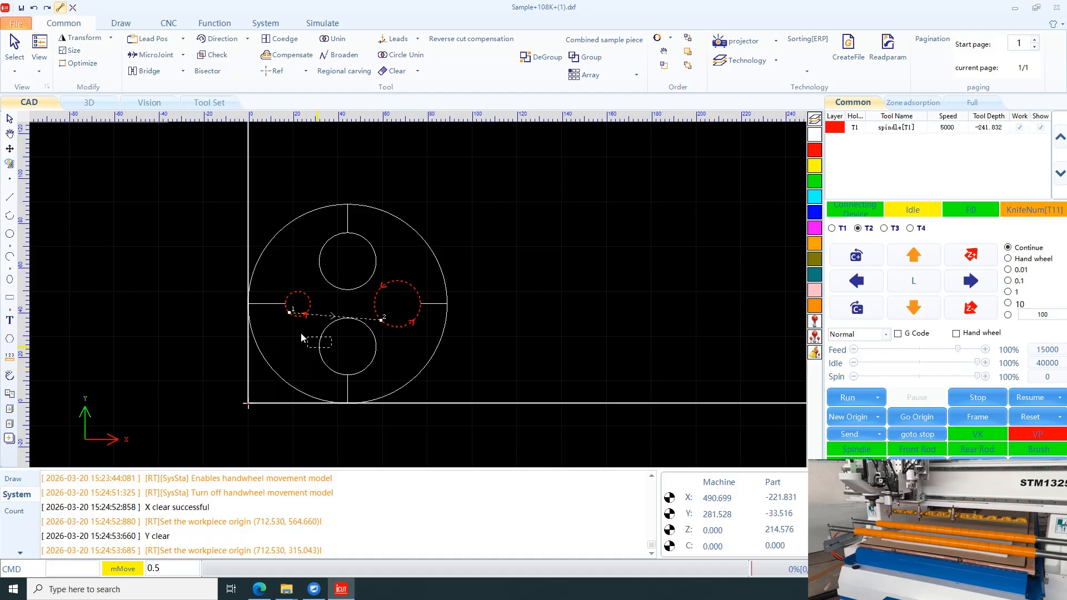
drag(332, 347, 302, 337)
click(362, 218)
drag(361, 220, 333, 205)
drag(265, 299, 266, 298)
click(415, 265)
key(ctrl+z)
Step: Assign the four short radial lines between the inner circles and the disc's edge to the red layer
click(349, 228)
shift+click(281, 305)
shift+click(349, 394)
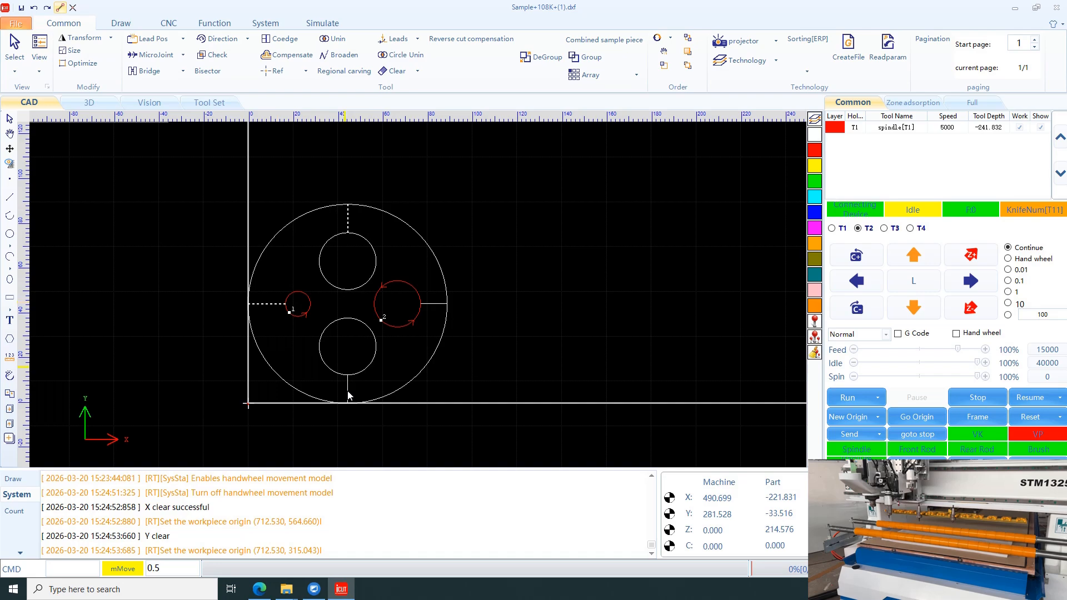
shift+click(428, 305)
click(815, 151)
Step: Assign the disc's upper and lower inner circles to the yellow layer
drag(349, 343, 335, 267)
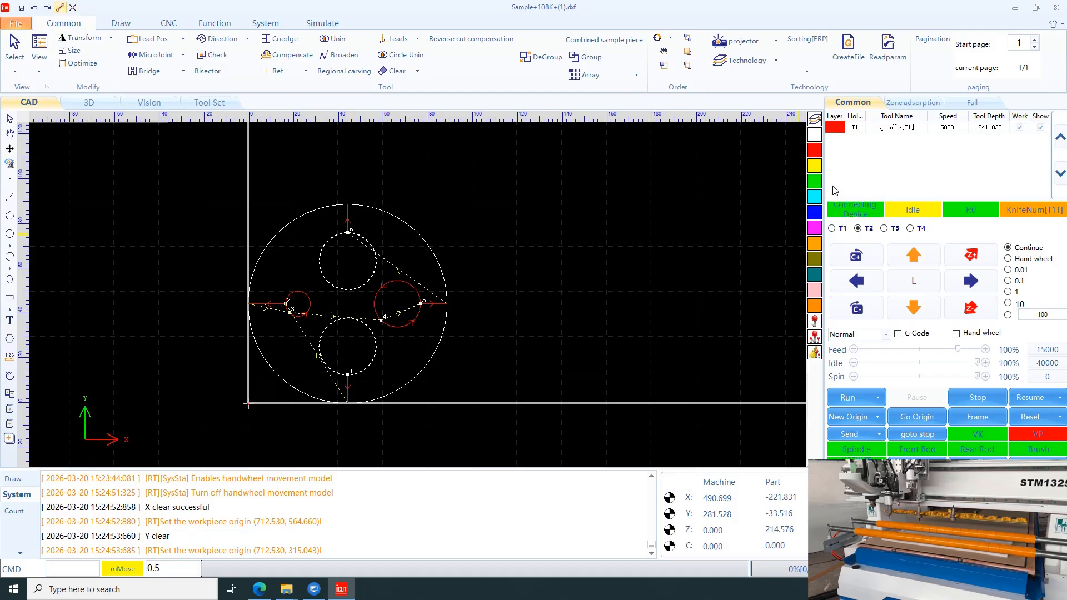
click(814, 166)
click(557, 301)
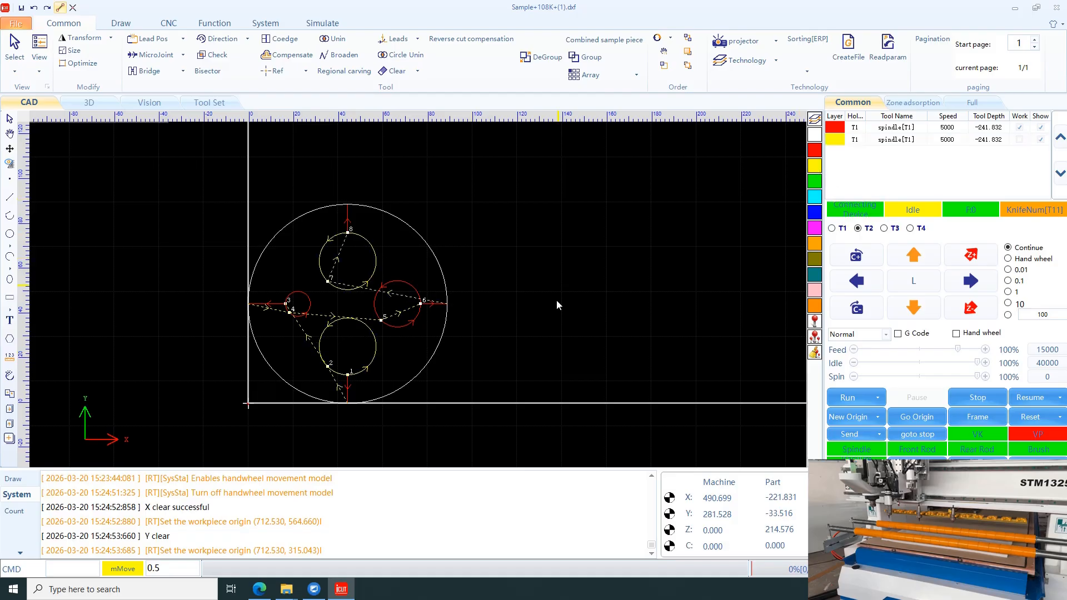
Step: Assign the disc's outer circle to the red layer
click(427, 244)
click(815, 154)
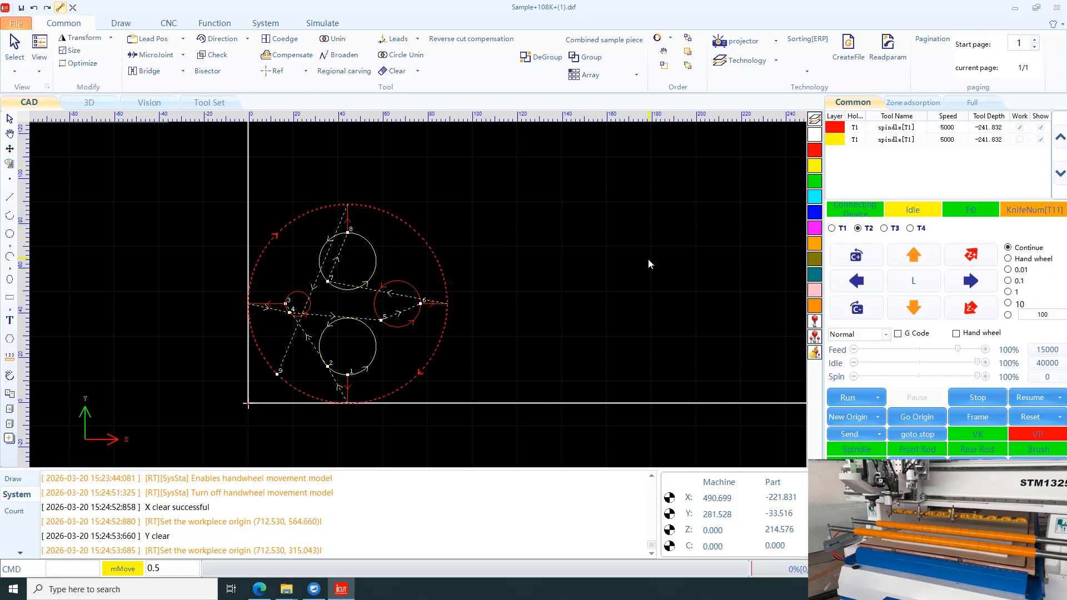
click(717, 231)
Step: Move the yellow layer above the red layer in the processing order
drag(346, 329, 333, 261)
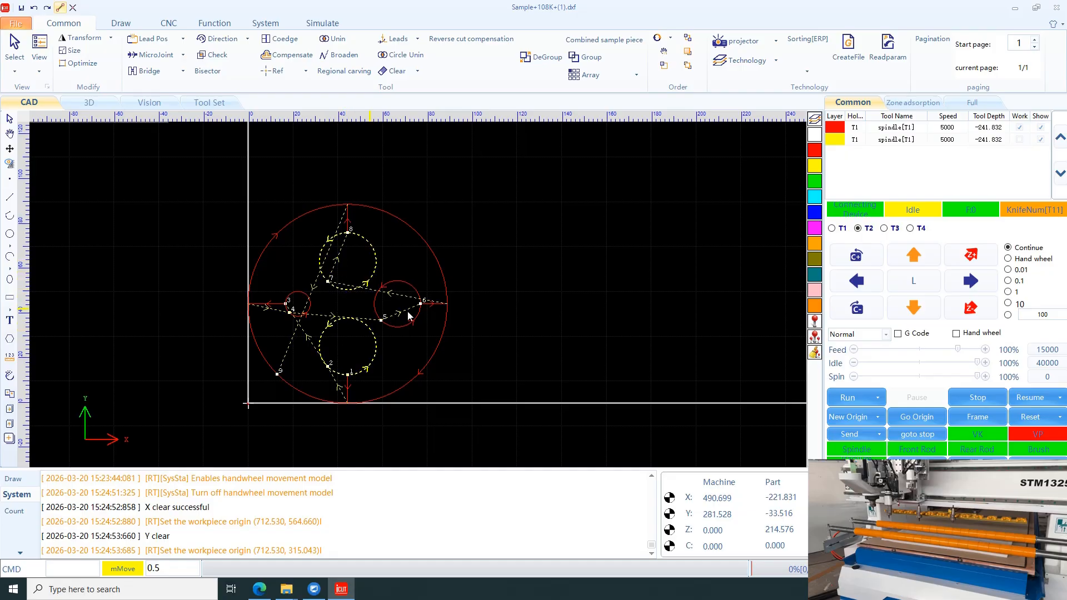
click(734, 224)
click(853, 142)
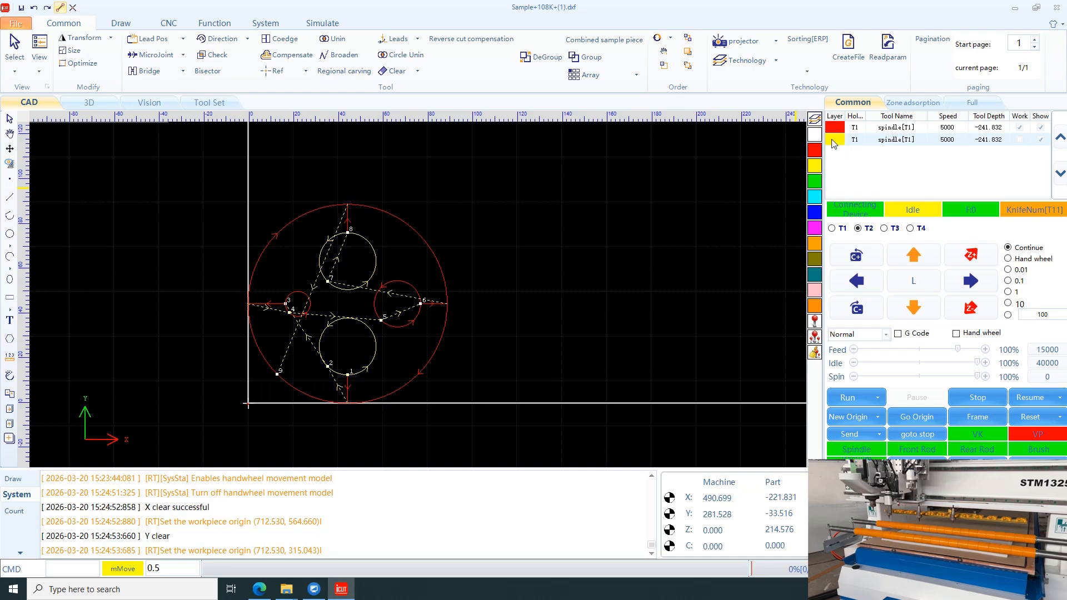
click(1060, 137)
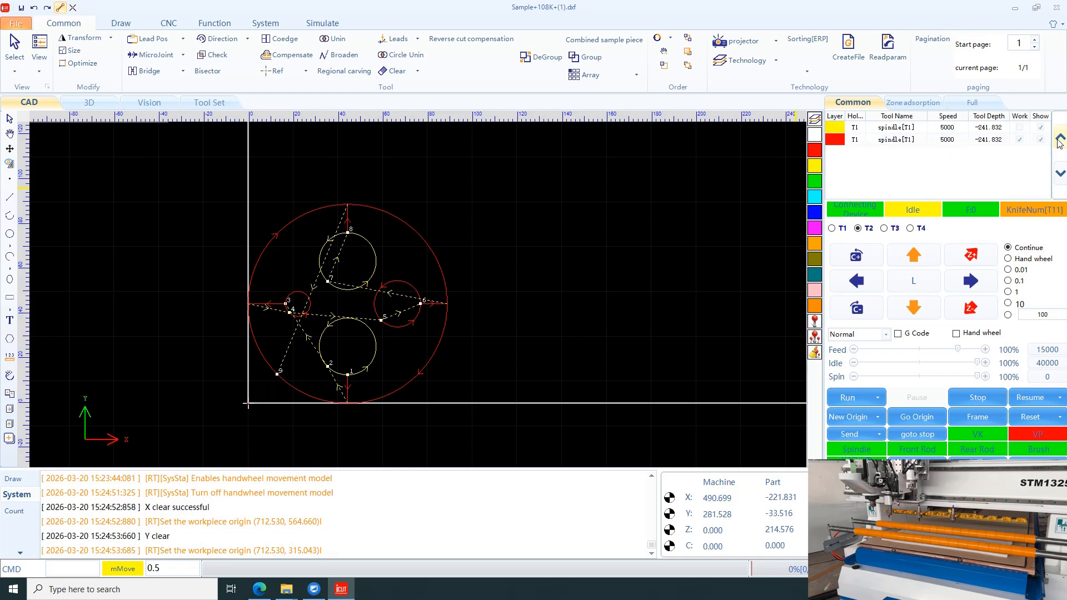
Step: Open the yellow layer's Technology settings and set its tool holder to T3
click(827, 131)
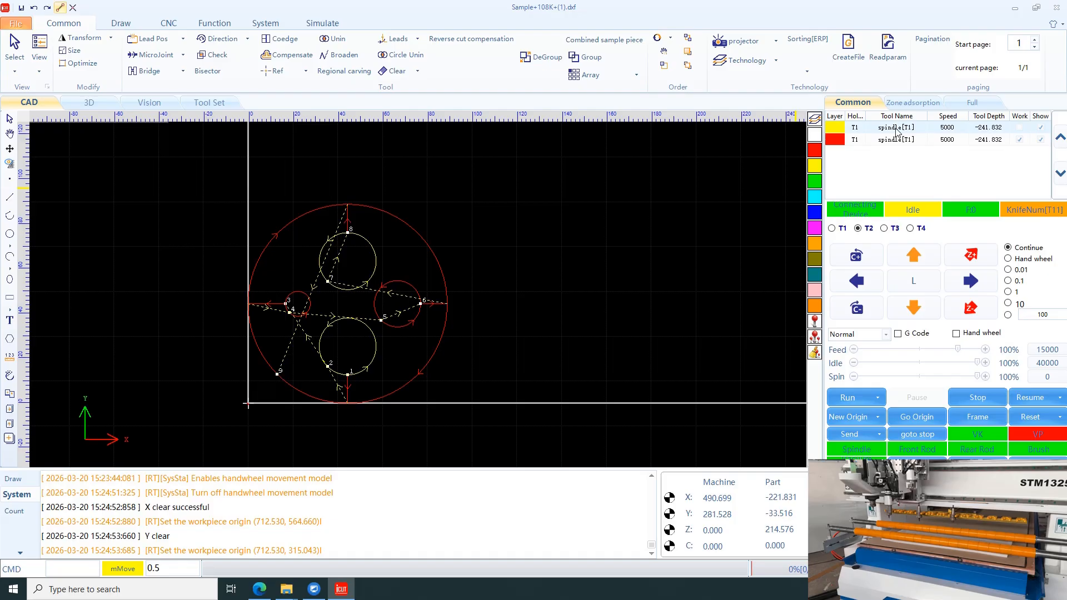
double_click(845, 141)
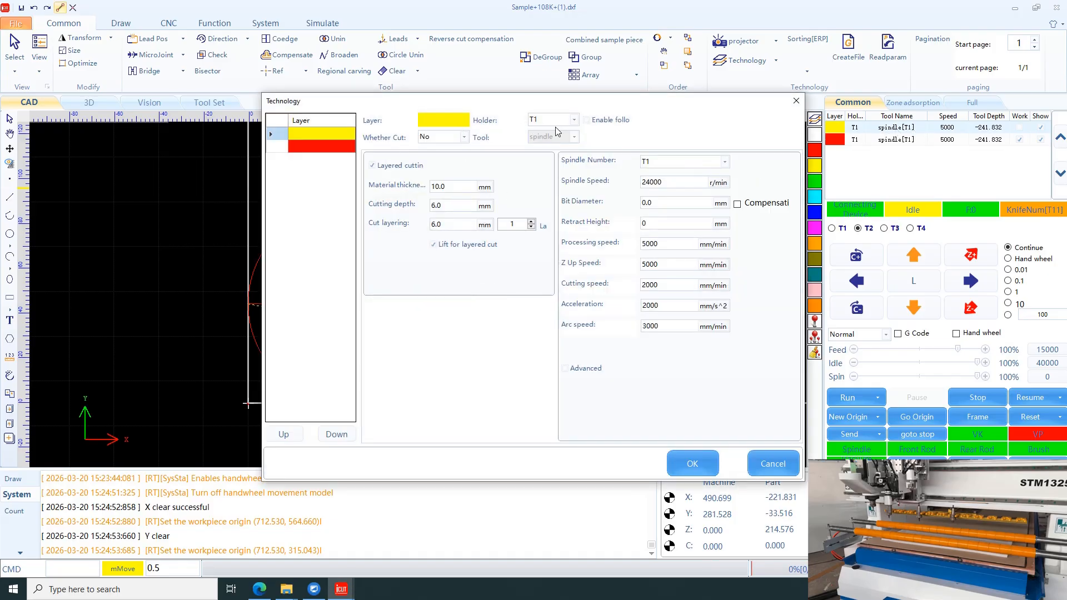
click(575, 122)
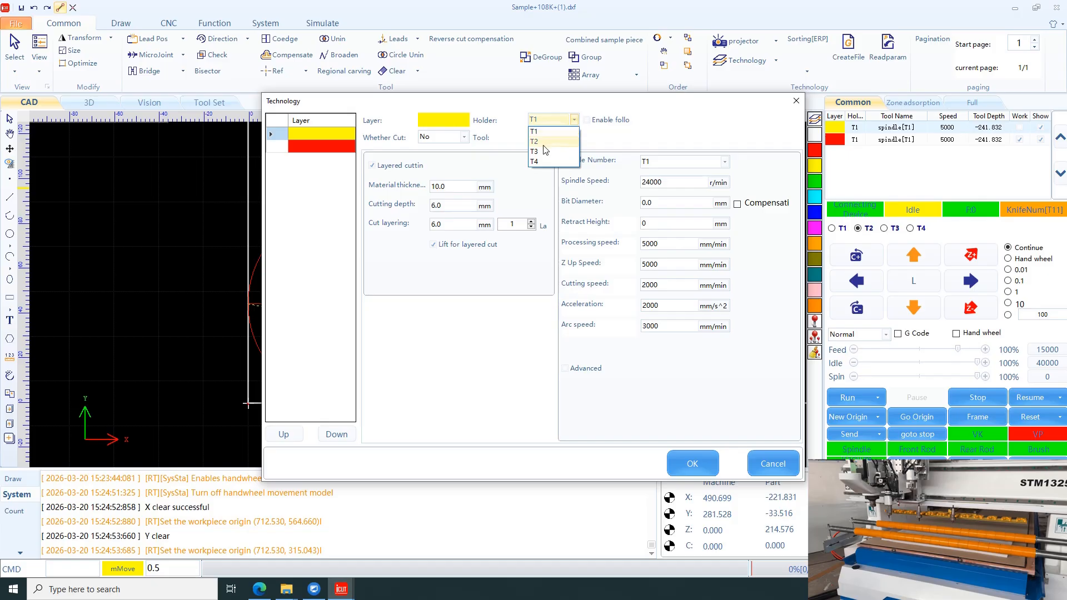
click(544, 152)
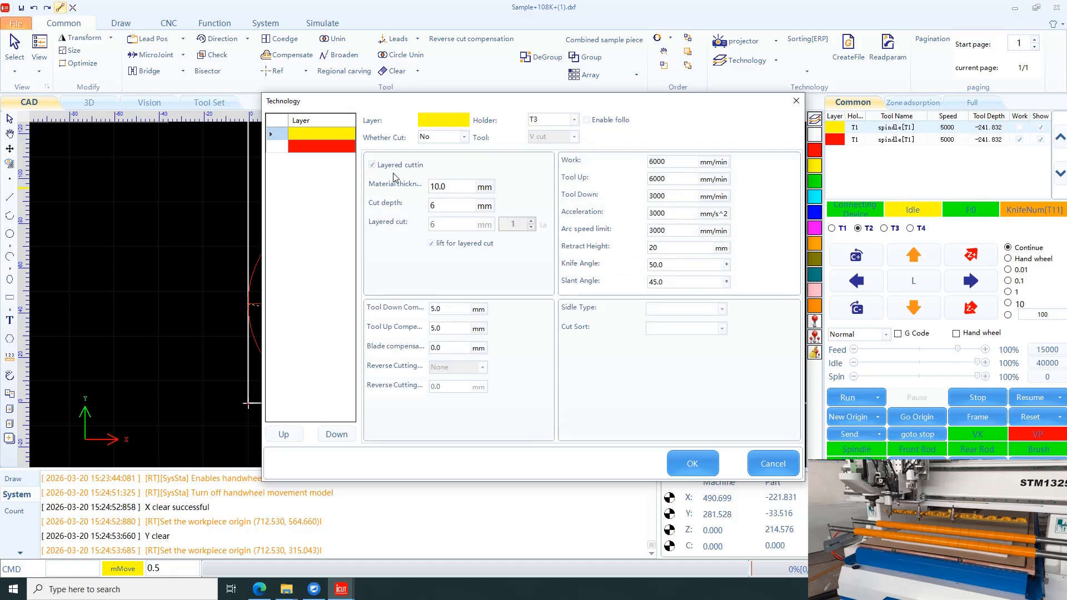
Step: Set the yellow layer's material thickness and cut depth both to 15 mm
drag(447, 187, 430, 188)
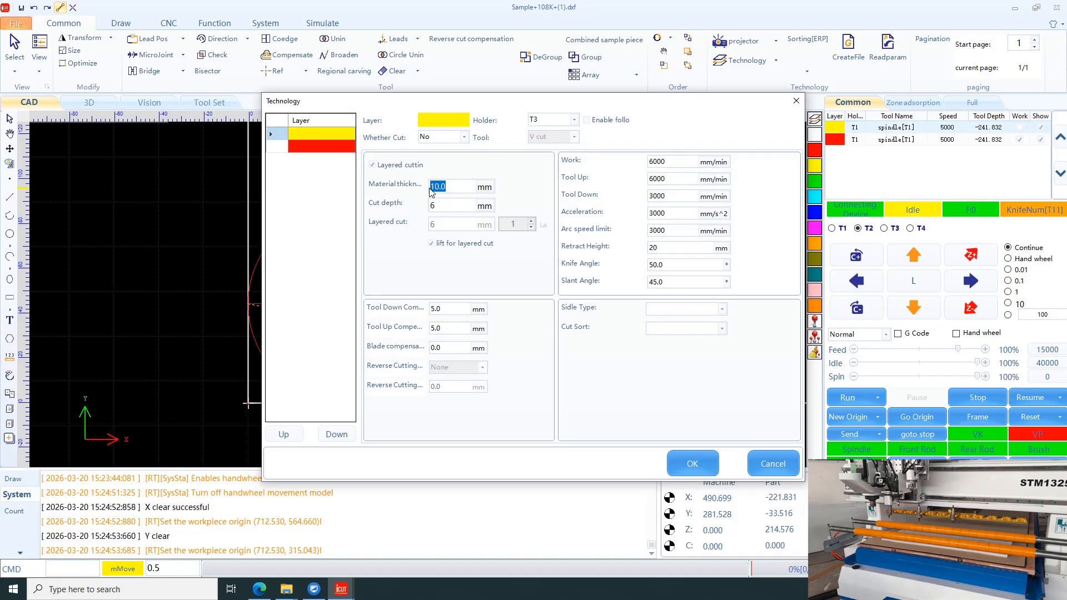
text(15)
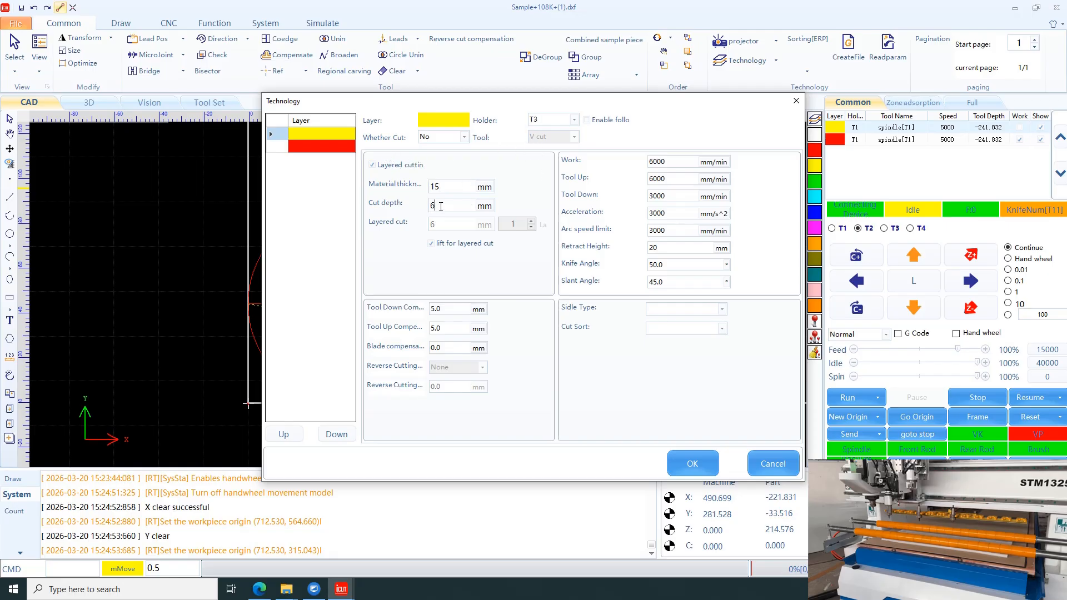
double_click(457, 208)
text(1)
text(5)
key(Tab)
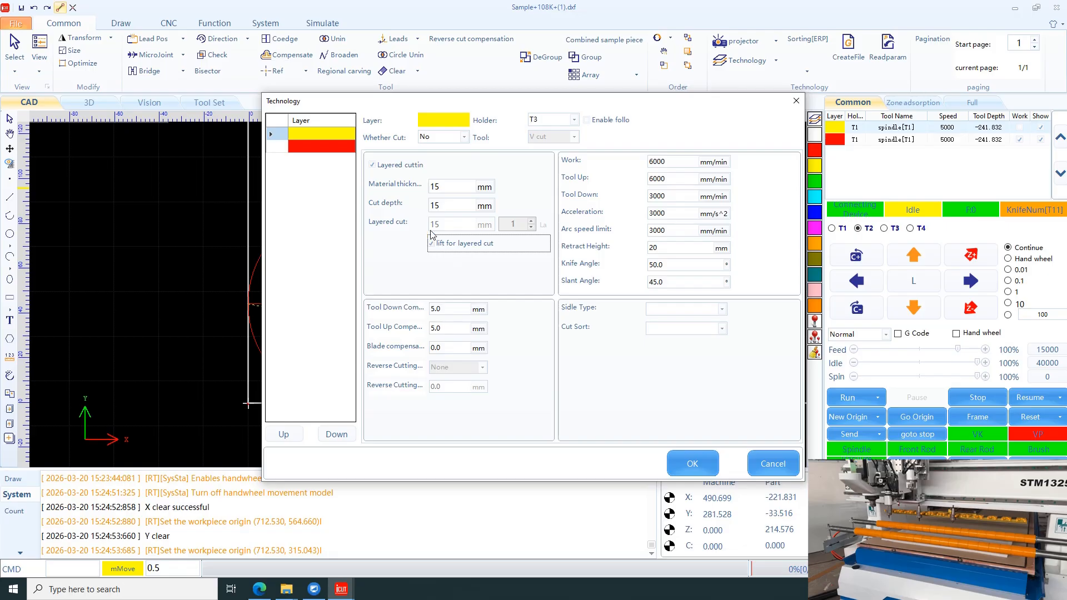
Step: Set the yellow layer's tool down and tool up compensation both to 0 mm
click(454, 310)
drag(457, 307, 432, 321)
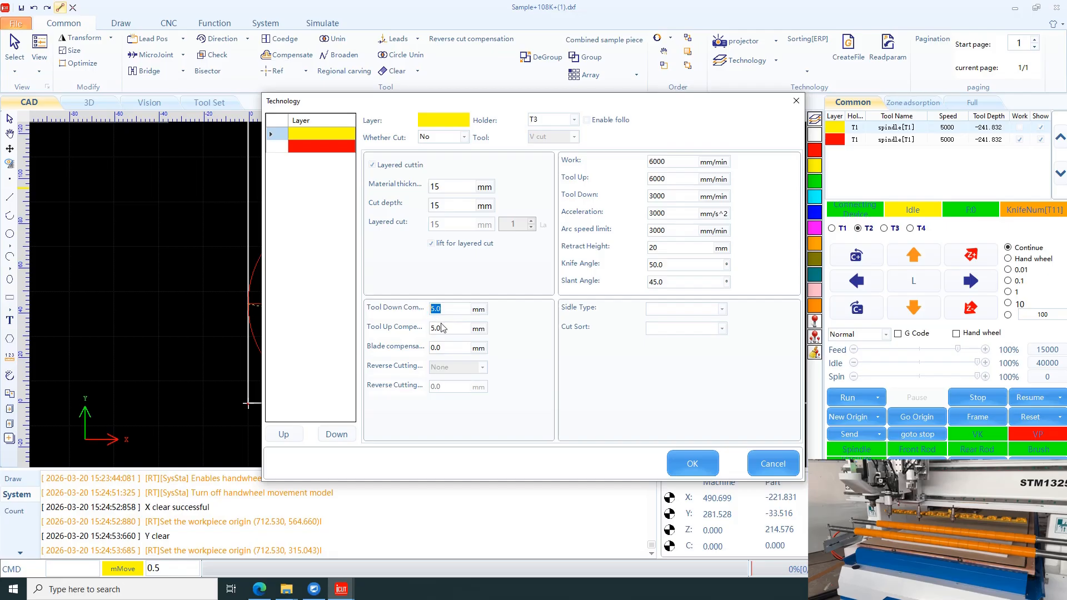
text(0)
double_click(443, 327)
text(0)
Step: Review the V cut speeds and slant angle, and set the yellow layer's tool down speed to 2000 mm/min
double_click(675, 161)
double_click(678, 177)
double_click(681, 195)
text(1)
double_click(671, 200)
text(2000)
drag(676, 282, 642, 280)
Step: Set the red layer's tool holder to T2
click(321, 146)
click(536, 120)
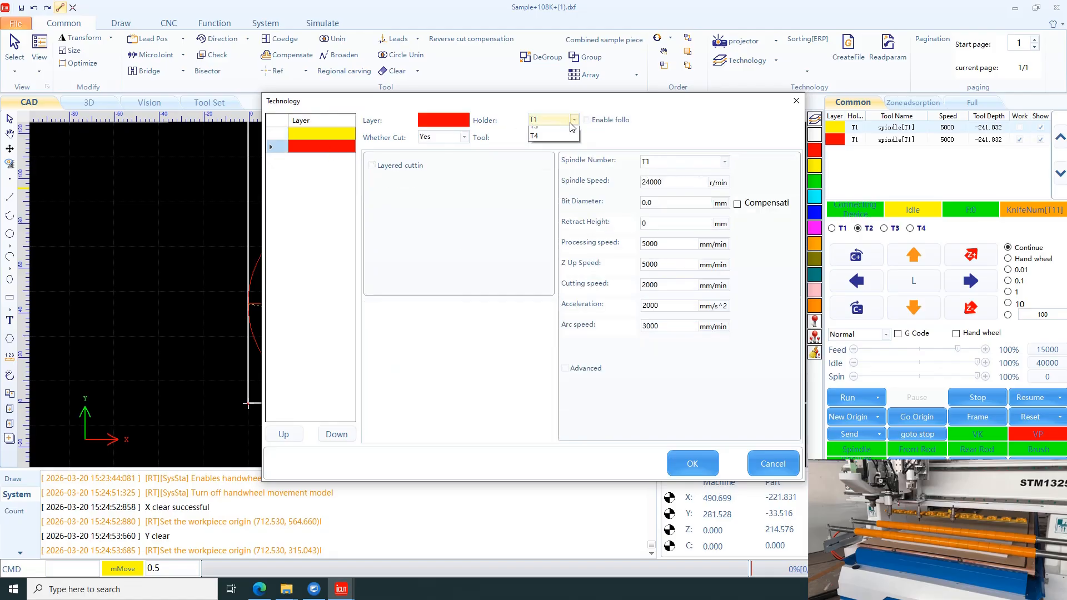
click(533, 141)
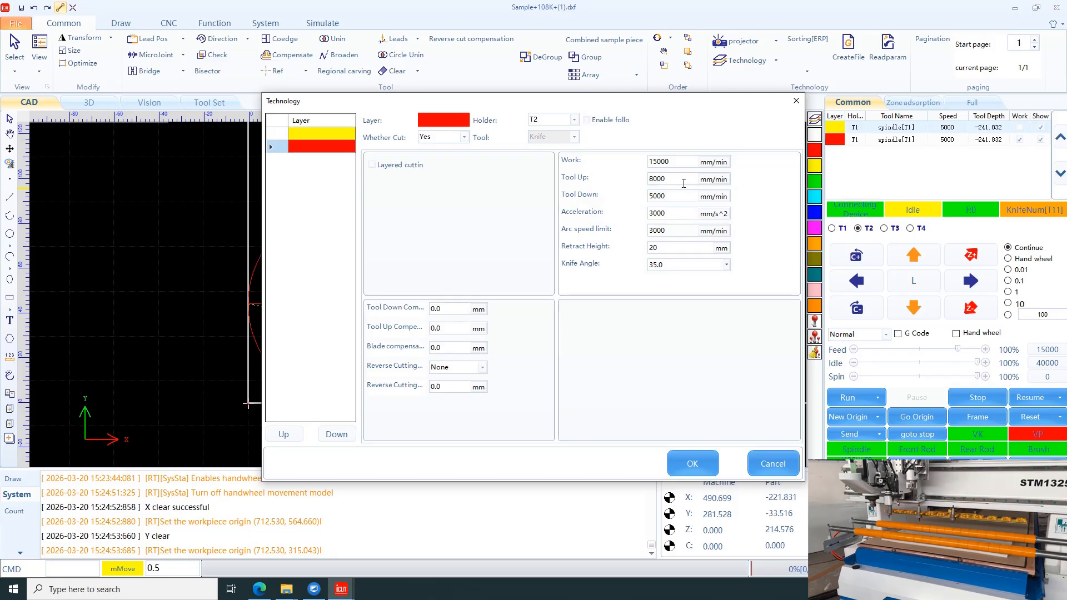
Step: Set the red layer's work speed to 10000 and tool up speed to 5000 mm/min, lower its tool down speed, and apply the settings
double_click(681, 162)
text(1)
drag(676, 194, 649, 196)
text(3)
drag(672, 179, 622, 174)
text(5000)
drag(671, 250, 641, 252)
click(692, 463)
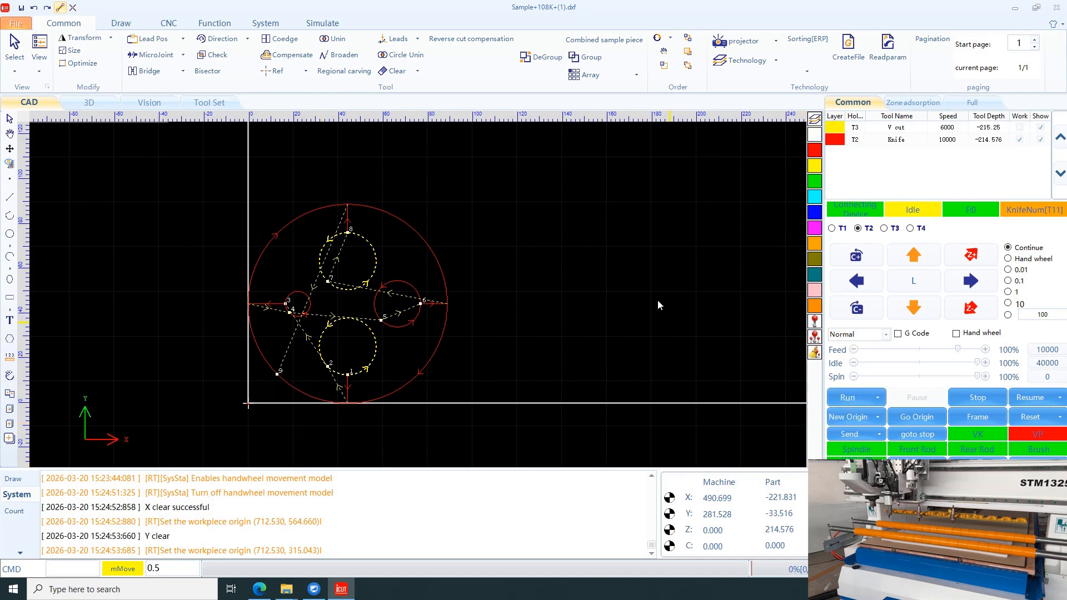
scroll(309, 281, up, 3)
scroll(306, 295, down, 4)
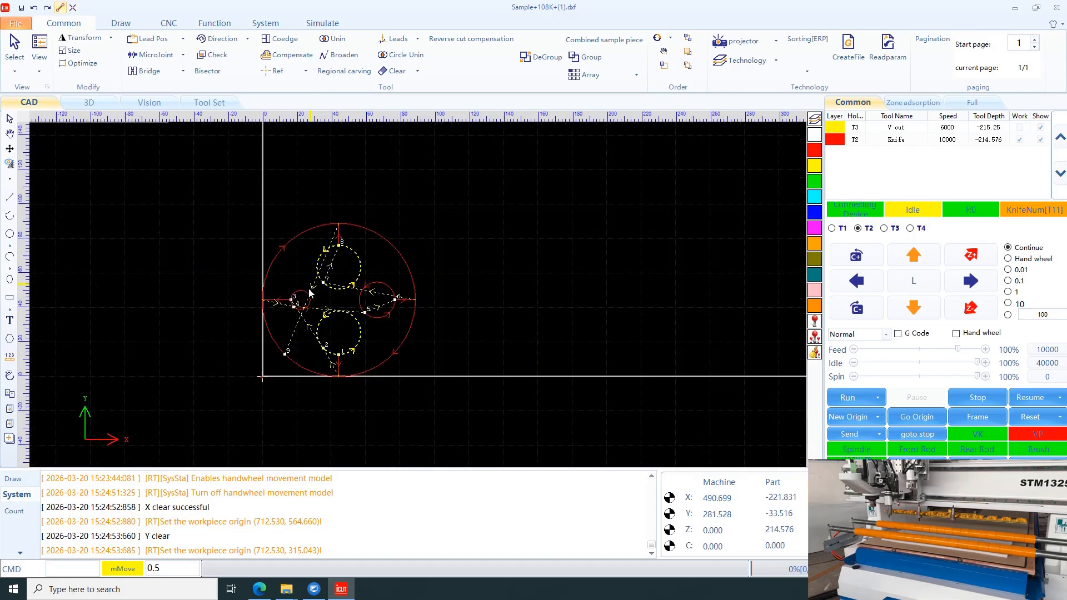
Step: Turn on handwheel guidance and run the job with only the red knife layer enabled for work
scroll(302, 304, up, 3)
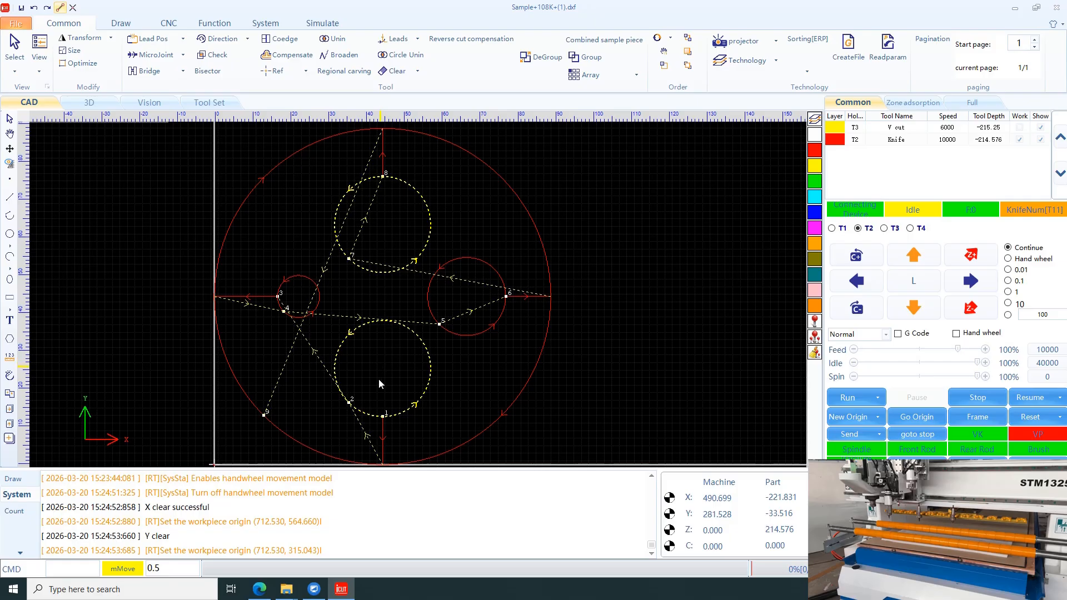
scroll(378, 331, down, 2)
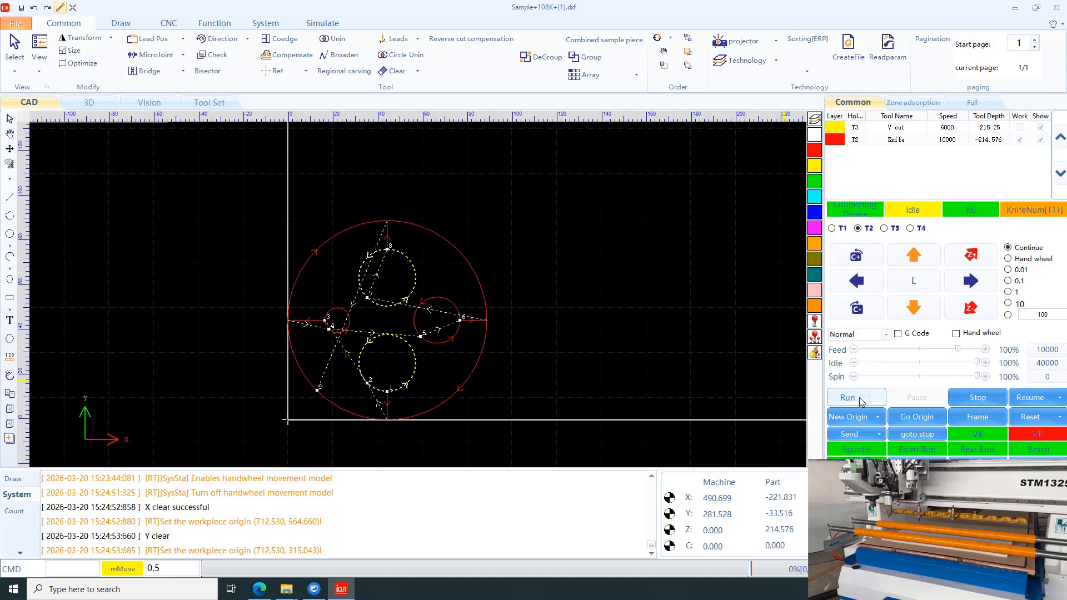
click(956, 334)
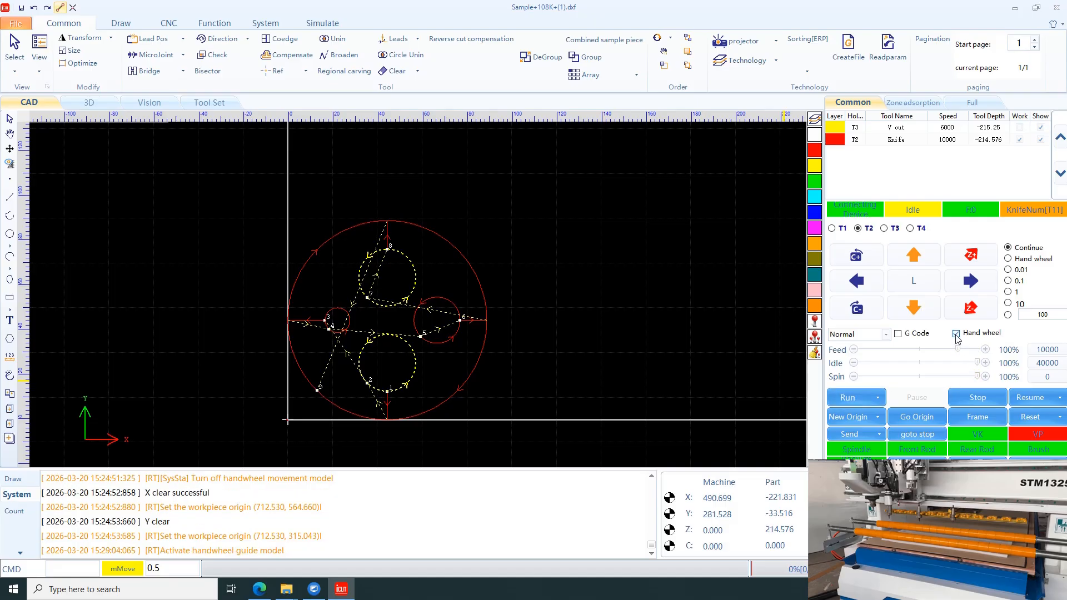
click(848, 398)
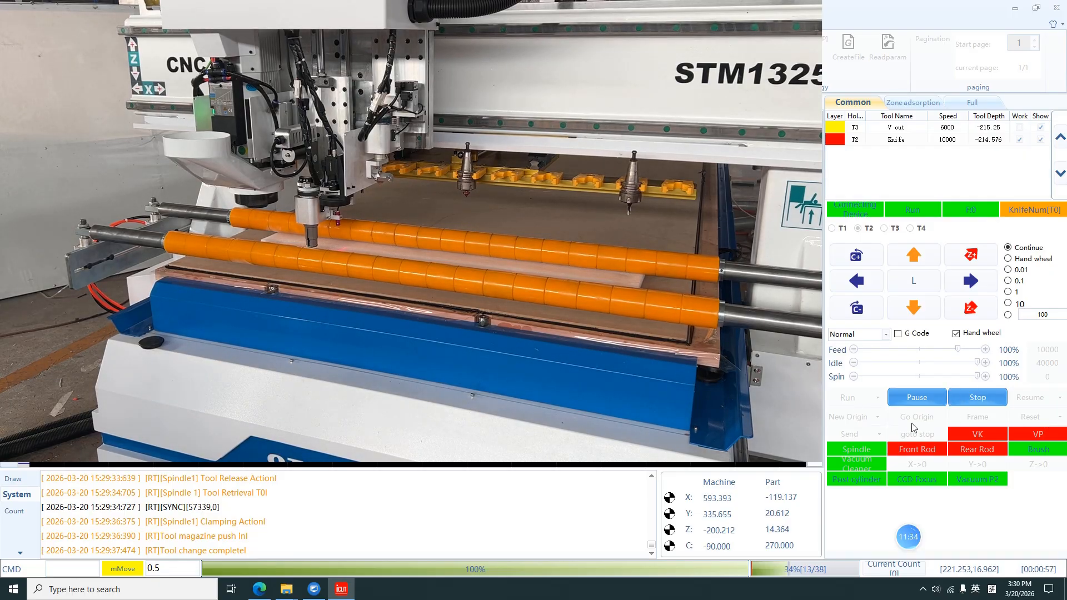
Step: Check the toolpaths and the yellow layer's V cut parameters, and stop the current run
click(974, 401)
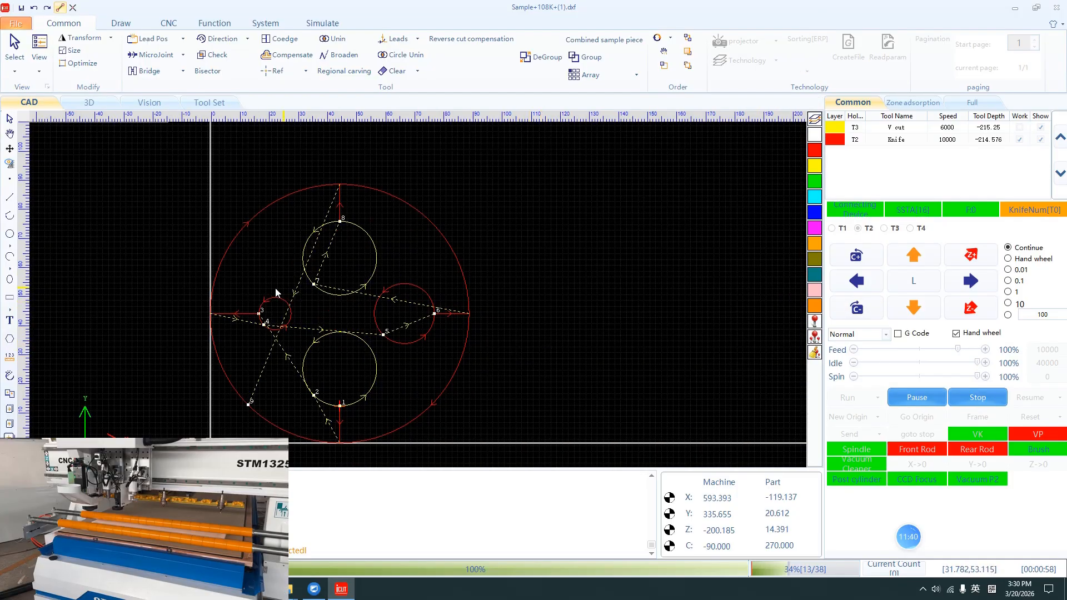
scroll(329, 318, up, 2)
scroll(345, 307, down, 2)
scroll(337, 369, up, 2)
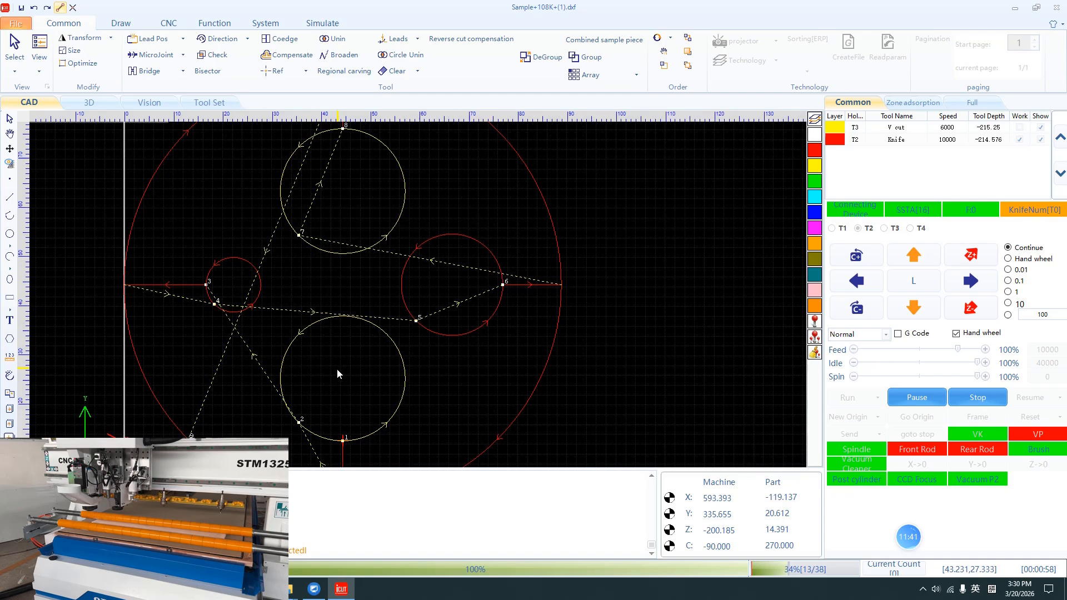
right_click(455, 214)
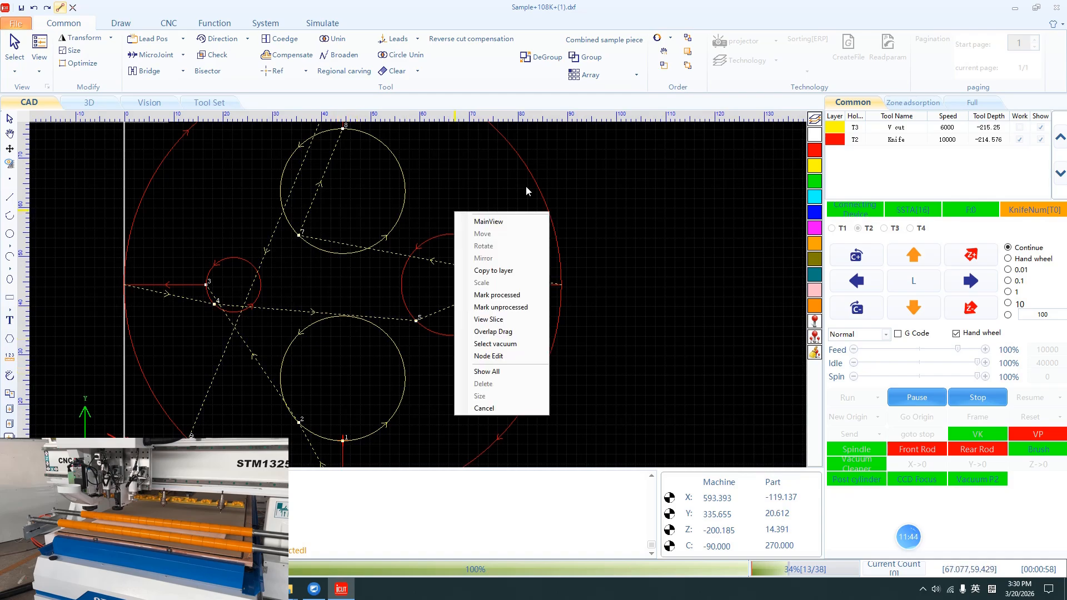
click(526, 185)
click(838, 128)
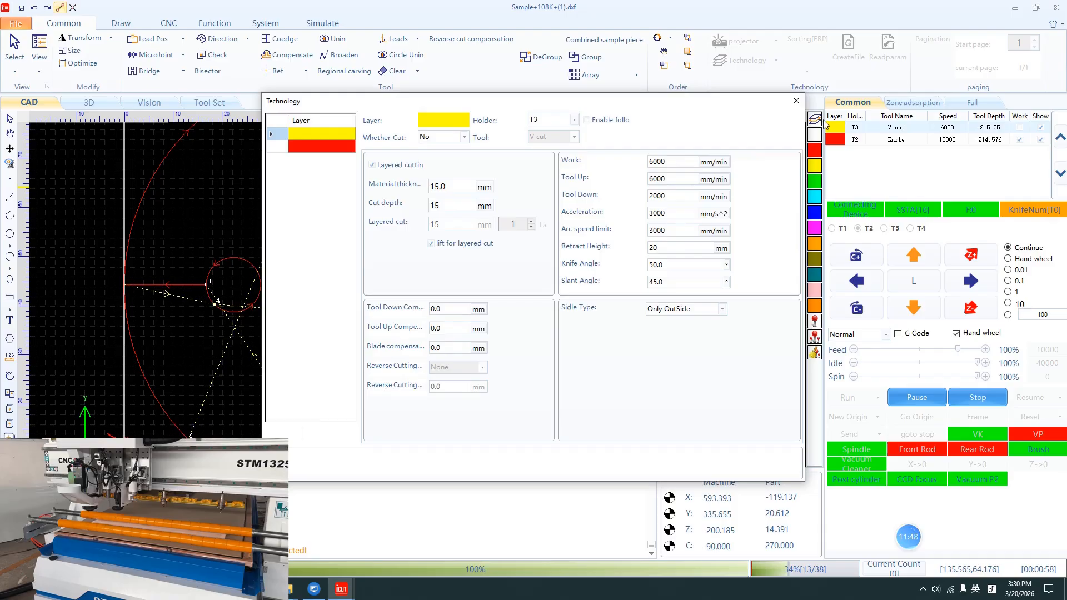
click(797, 103)
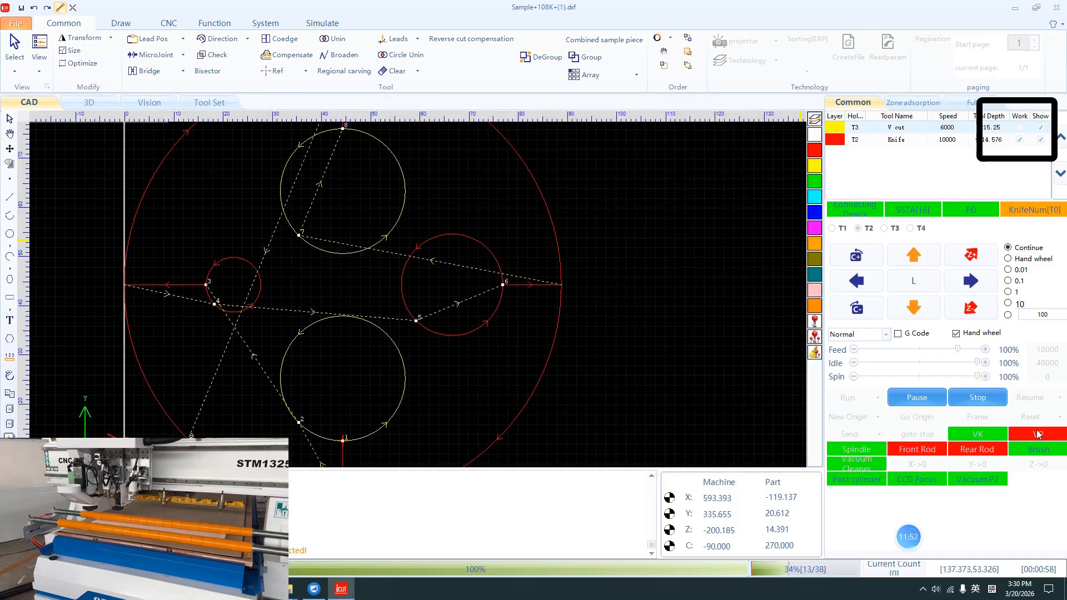
click(981, 401)
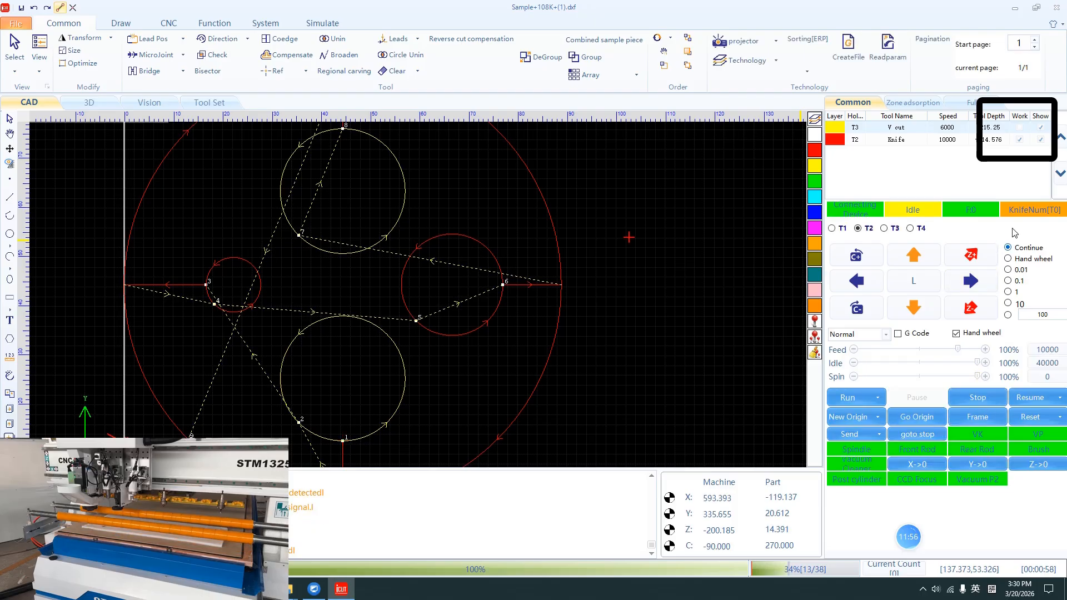
Step: Enable Work for both the yellow V cut layer and the red knife layer
click(1019, 128)
click(1019, 128)
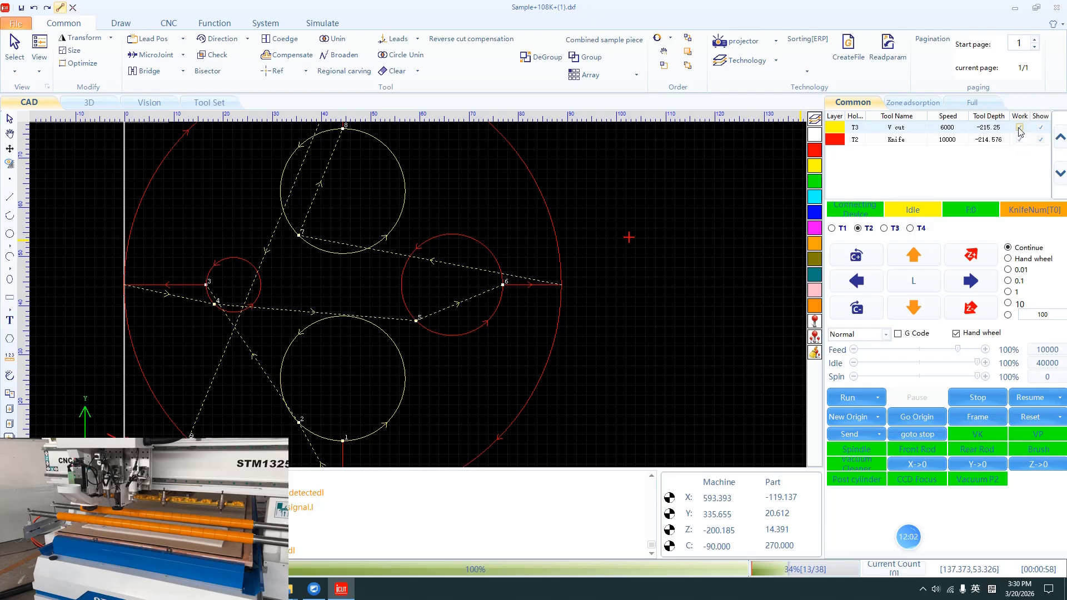
click(1020, 140)
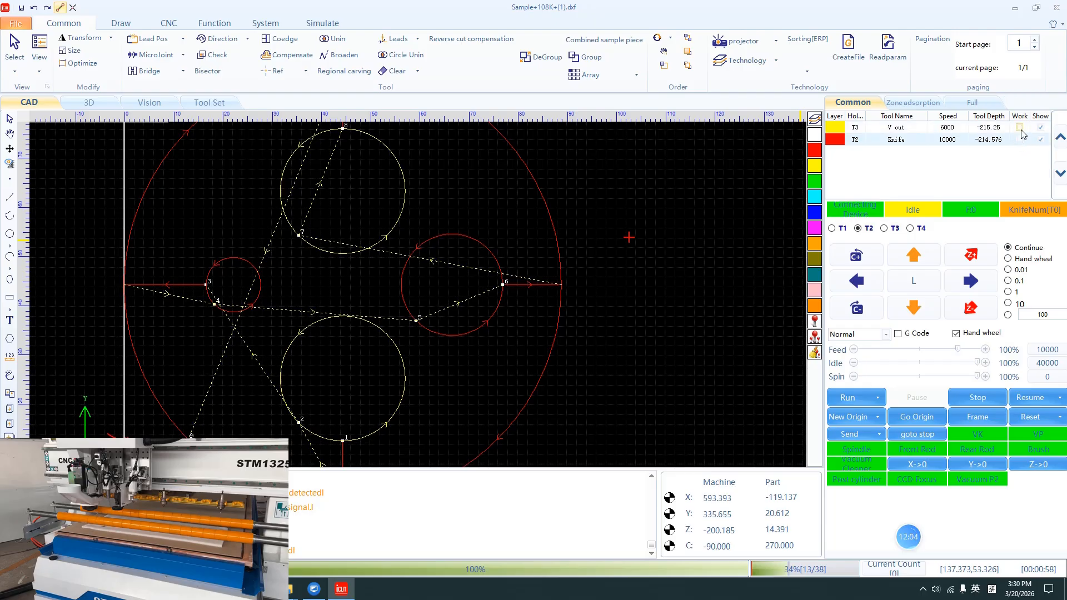
click(1021, 130)
click(1019, 140)
Step: Run the two-layer job under handwheel guidance and turn the guidance off during processing
click(845, 399)
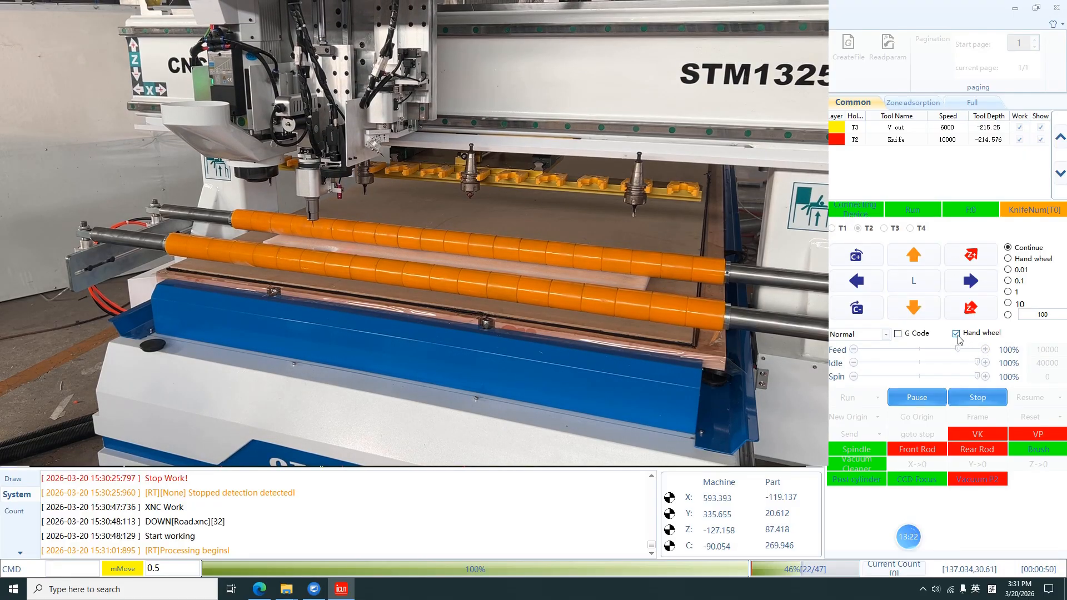
click(956, 334)
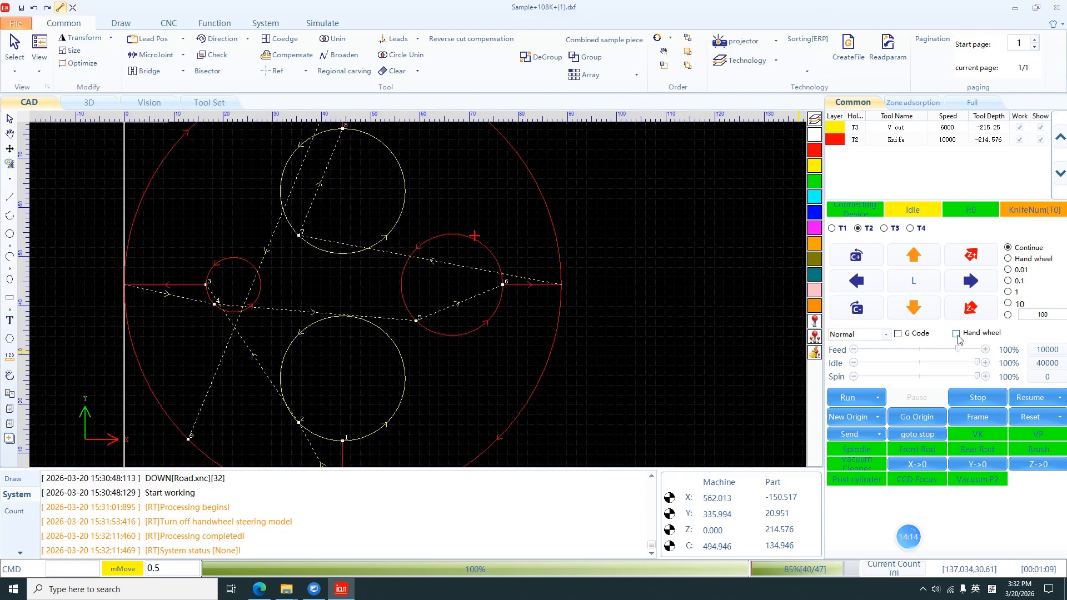
Step: Move the two yellow circles to the red layer so they use the T2 knife
drag(311, 195, 310, 194)
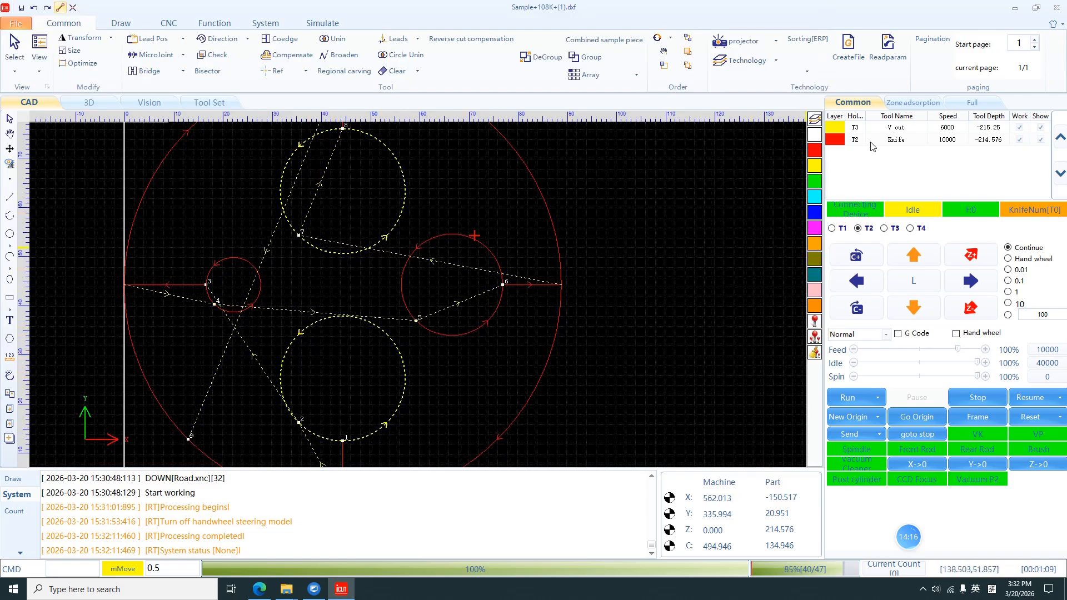
click(815, 151)
scroll(548, 293, down, 3)
scroll(470, 312, up, 2)
scroll(513, 293, down, 2)
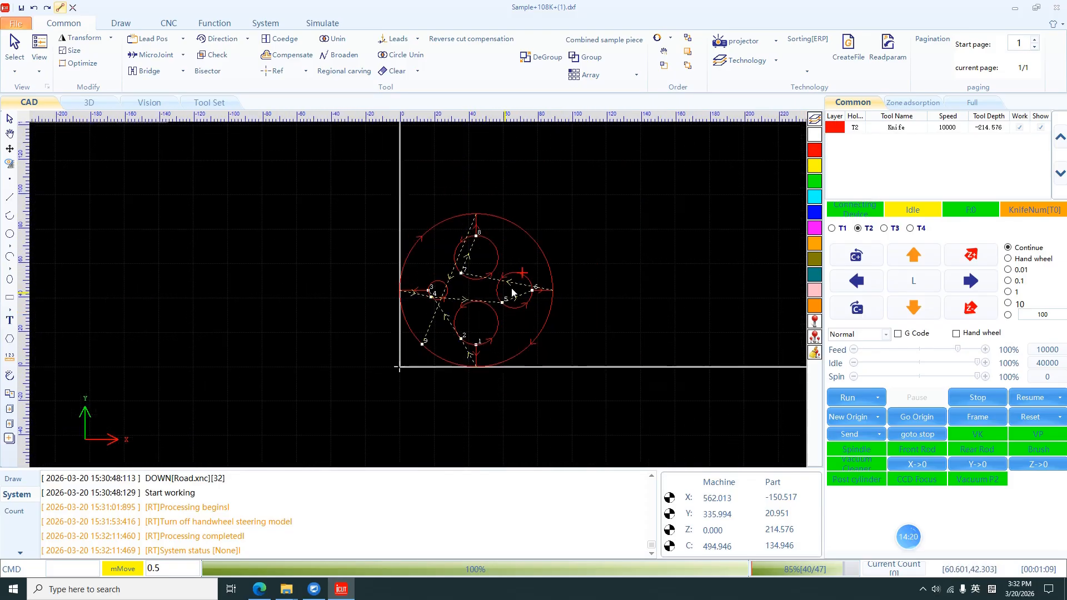
scroll(512, 293, up, 2)
scroll(501, 289, down, 1)
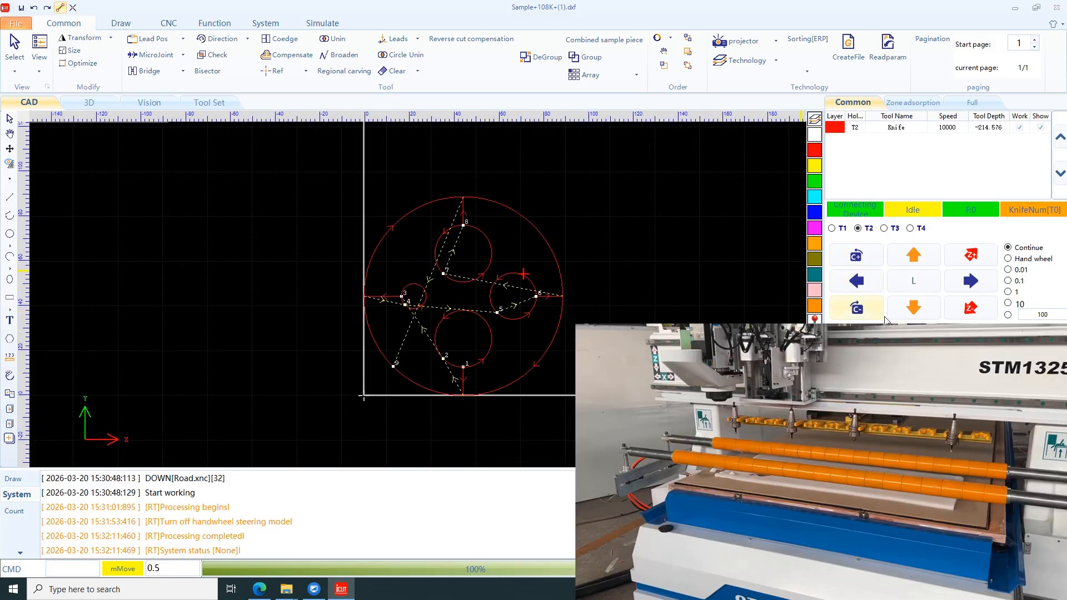
Step: Set the knife depth parameter of tool holder T2 to -215.576 mm
click(858, 228)
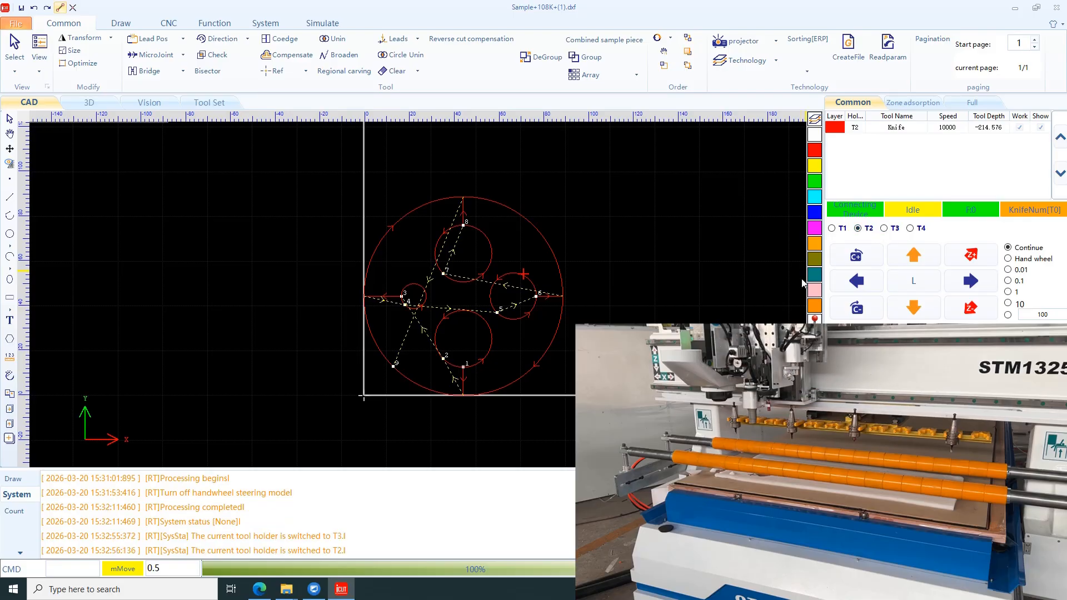
click(210, 102)
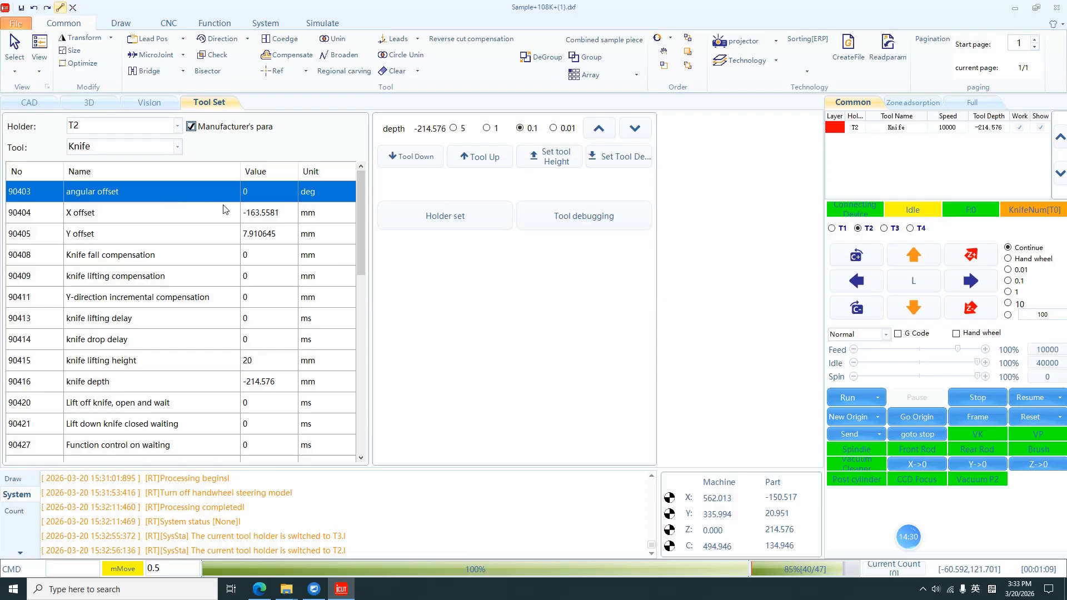
click(270, 385)
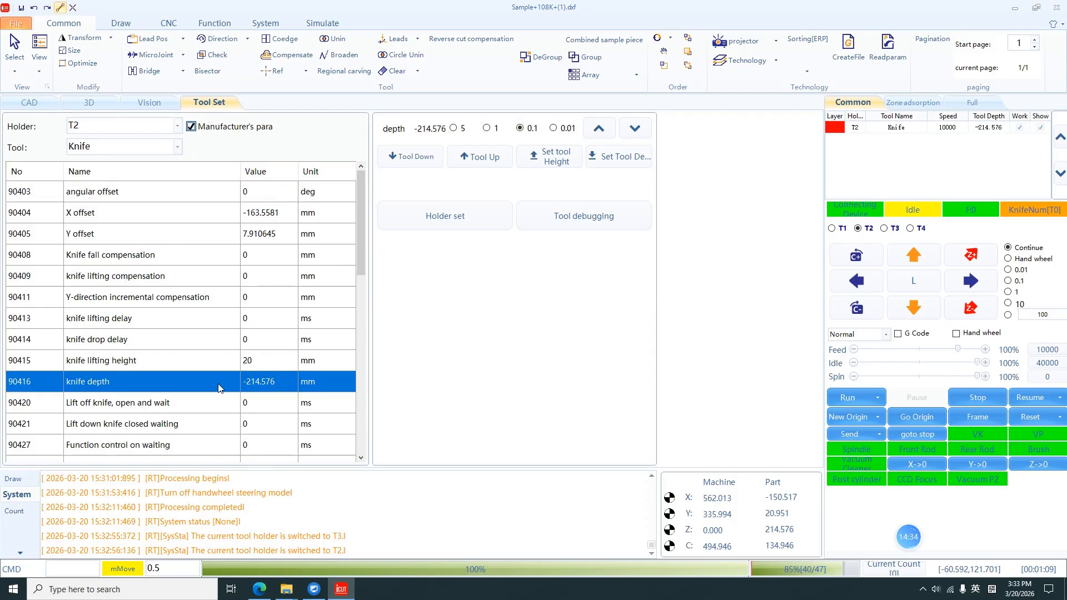
double_click(270, 385)
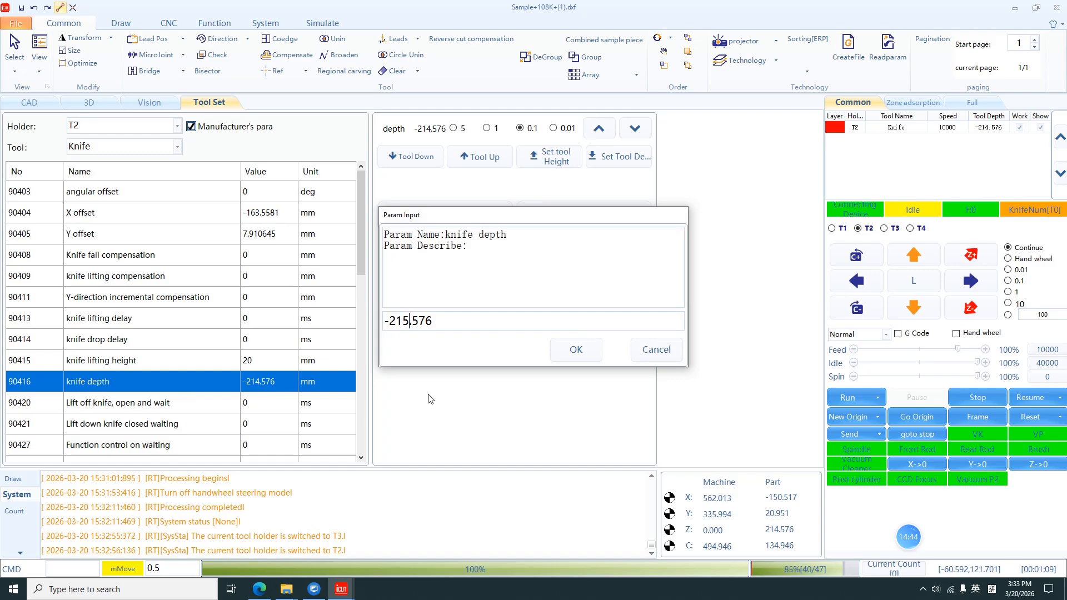
text(-215.576)
click(575, 350)
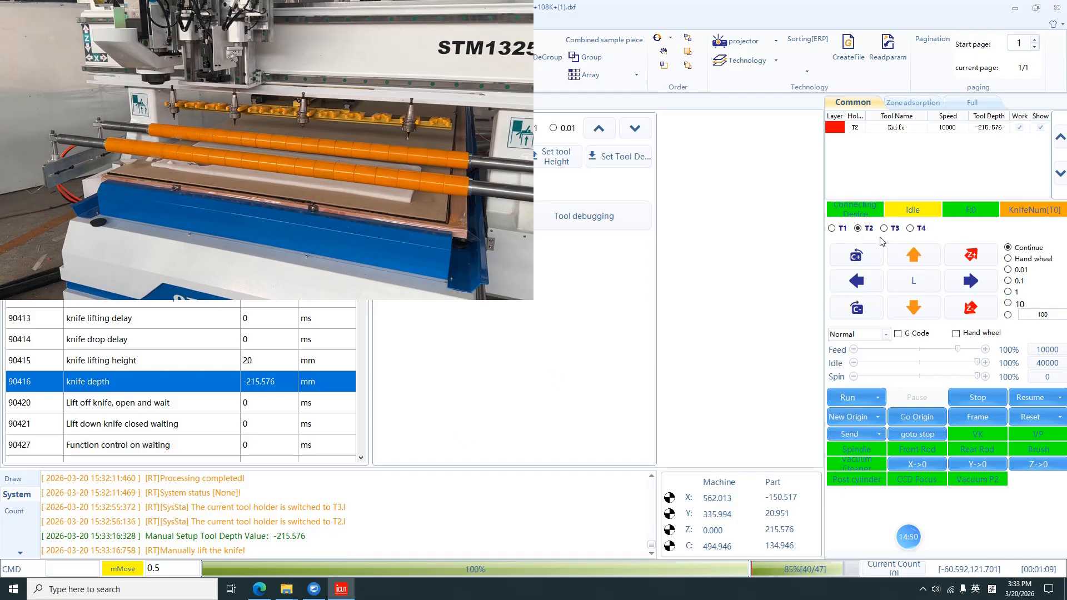
Step: Move holder T2 to a new spot, zero X and Y there as the workpiece origin, and run the knife job
click(857, 228)
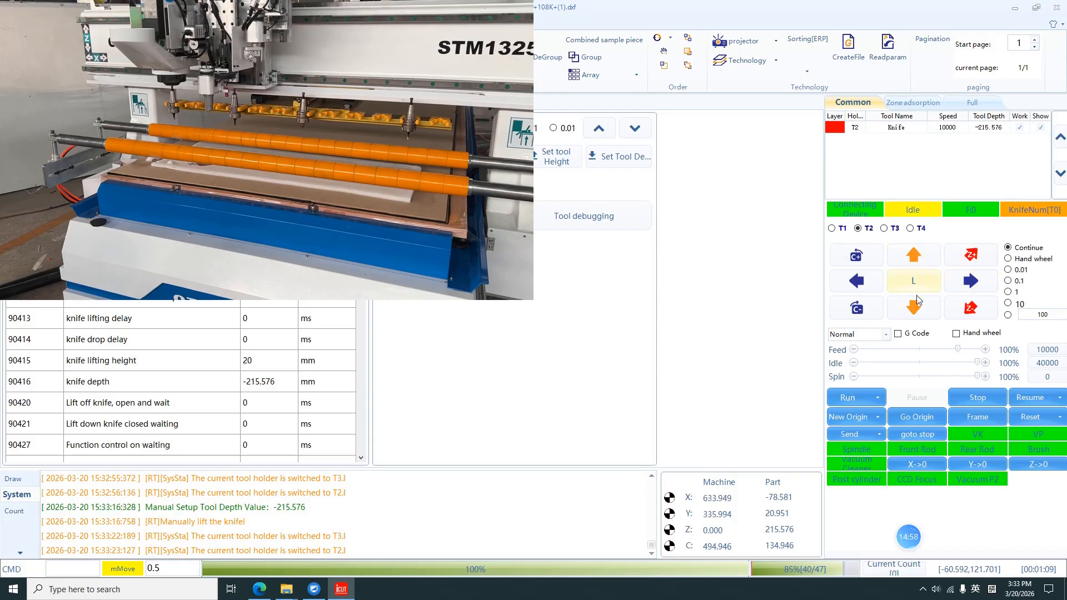
click(914, 311)
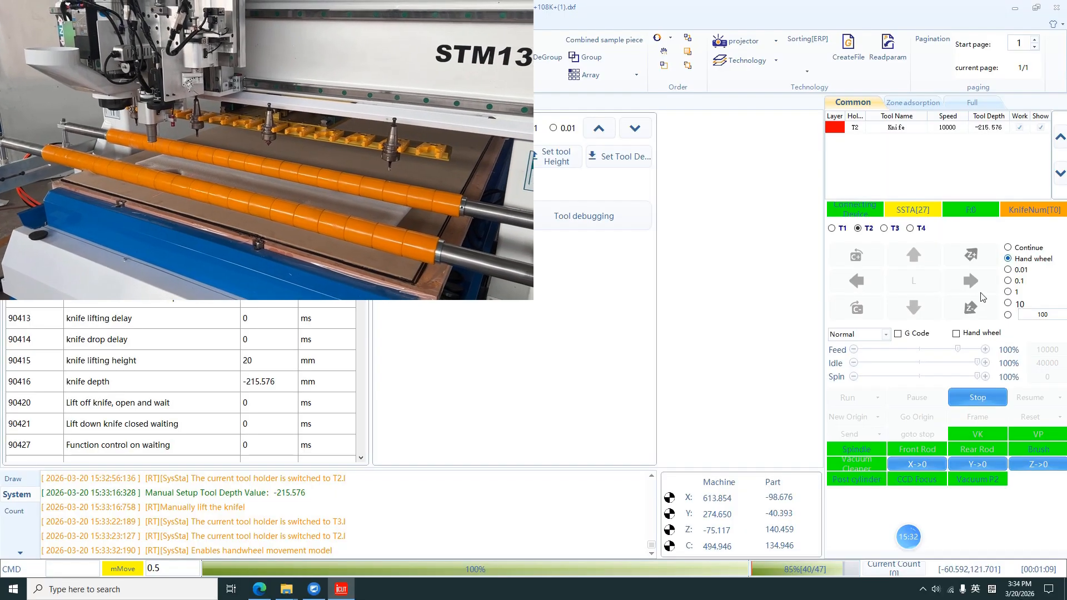
click(1011, 250)
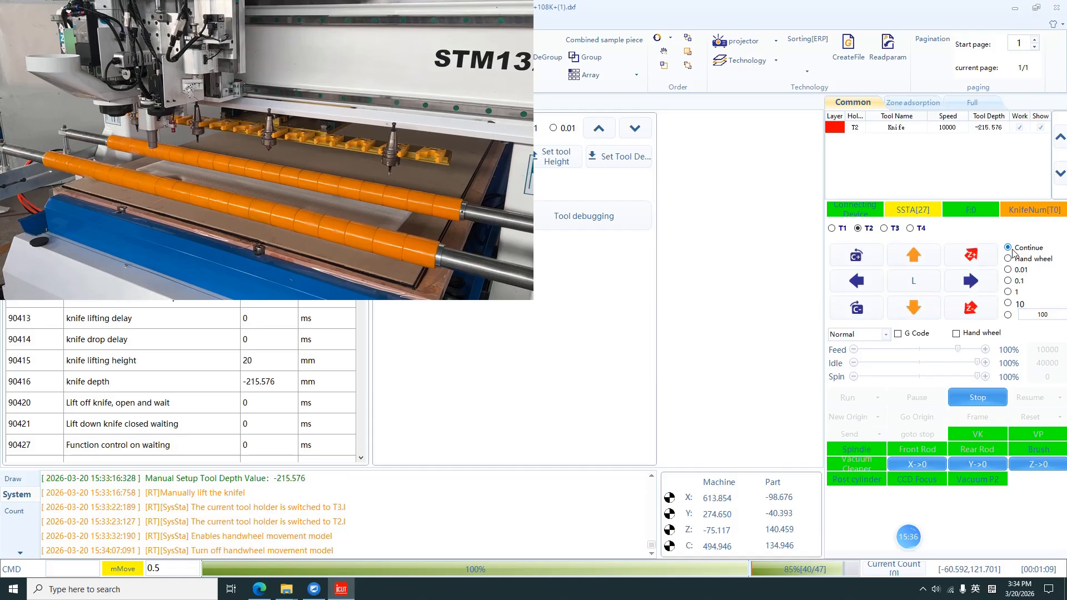
click(923, 464)
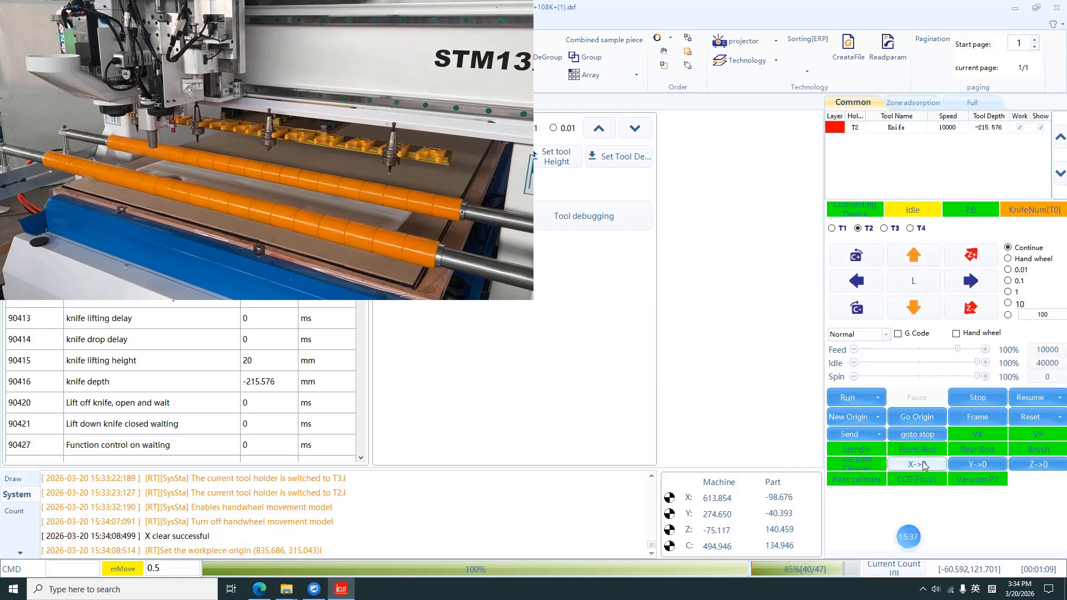
click(978, 464)
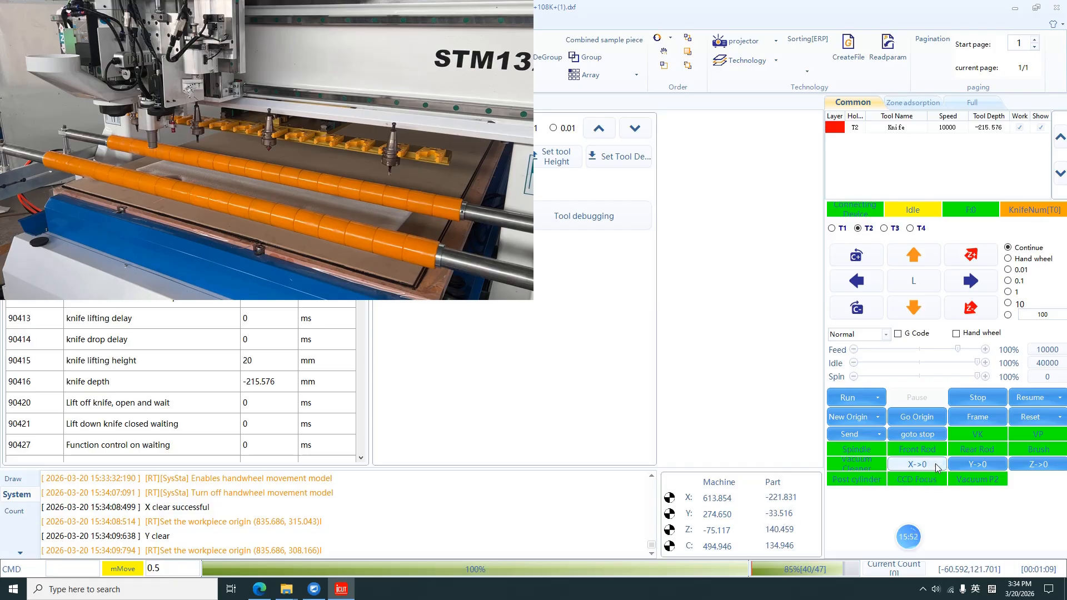
click(977, 464)
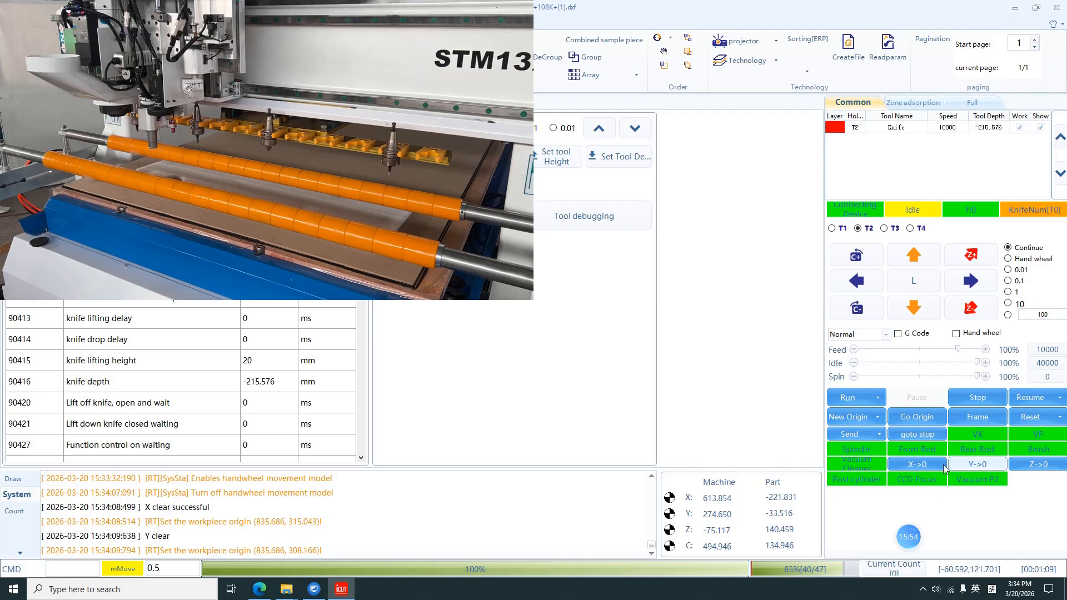
click(916, 464)
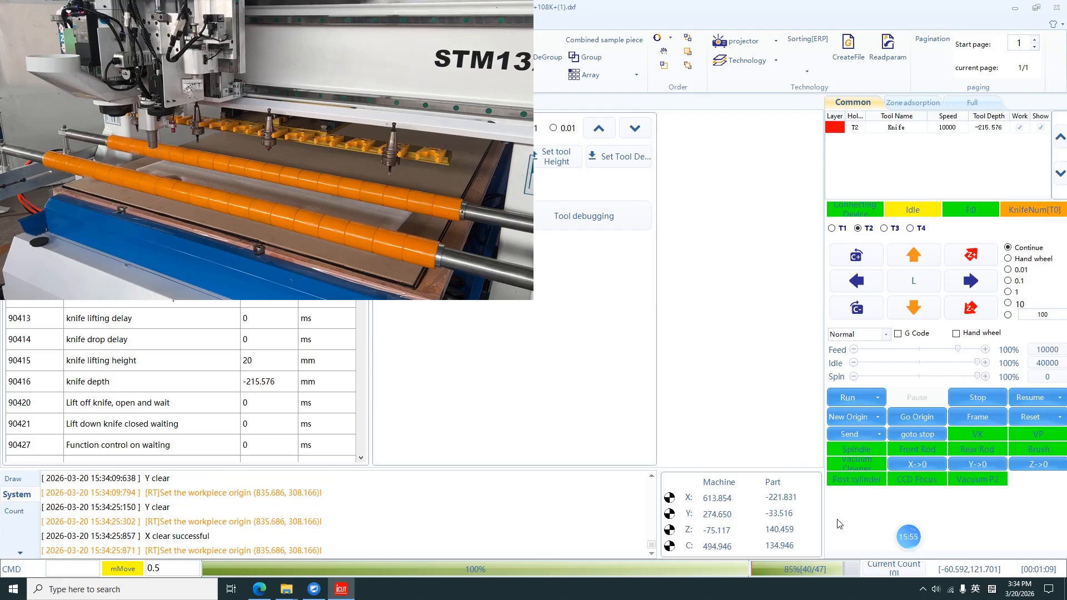
click(845, 397)
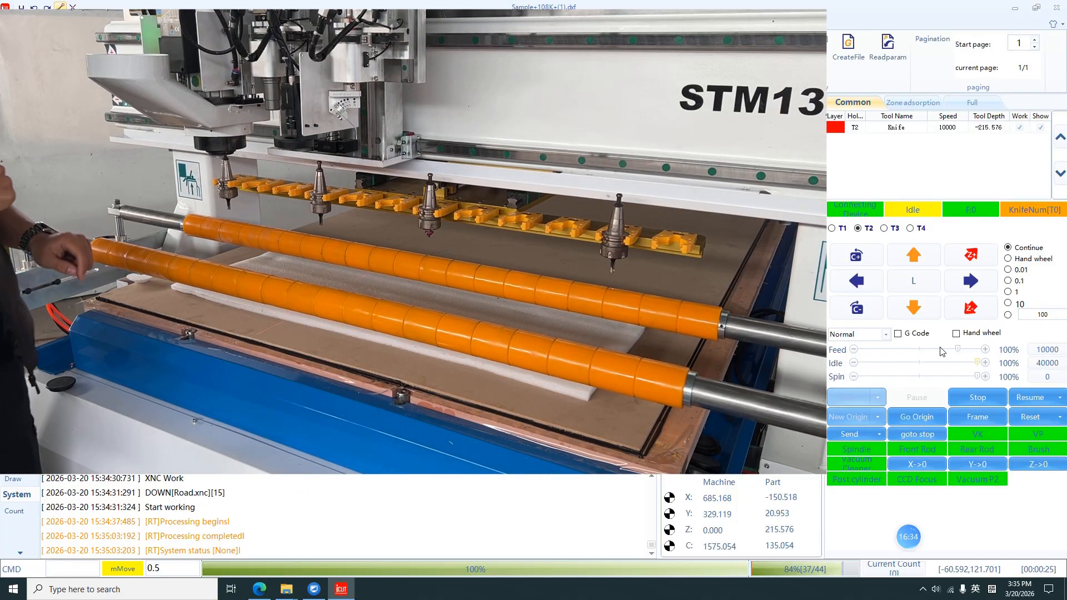
Step: Move the machine to another position on the material and zero the X and Y workpiece origin there
click(913, 265)
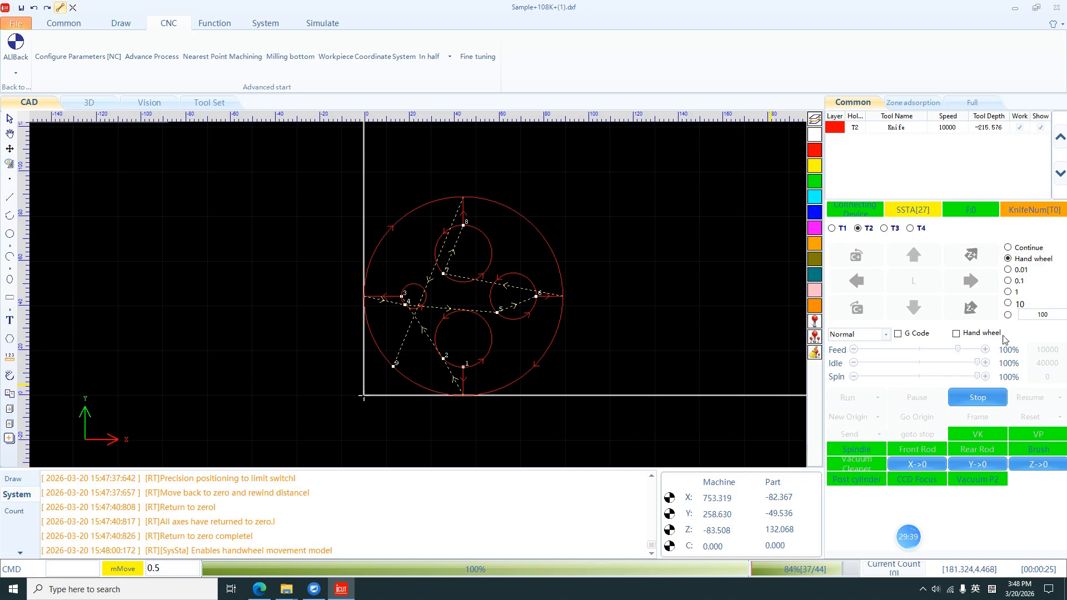
click(917, 464)
click(975, 464)
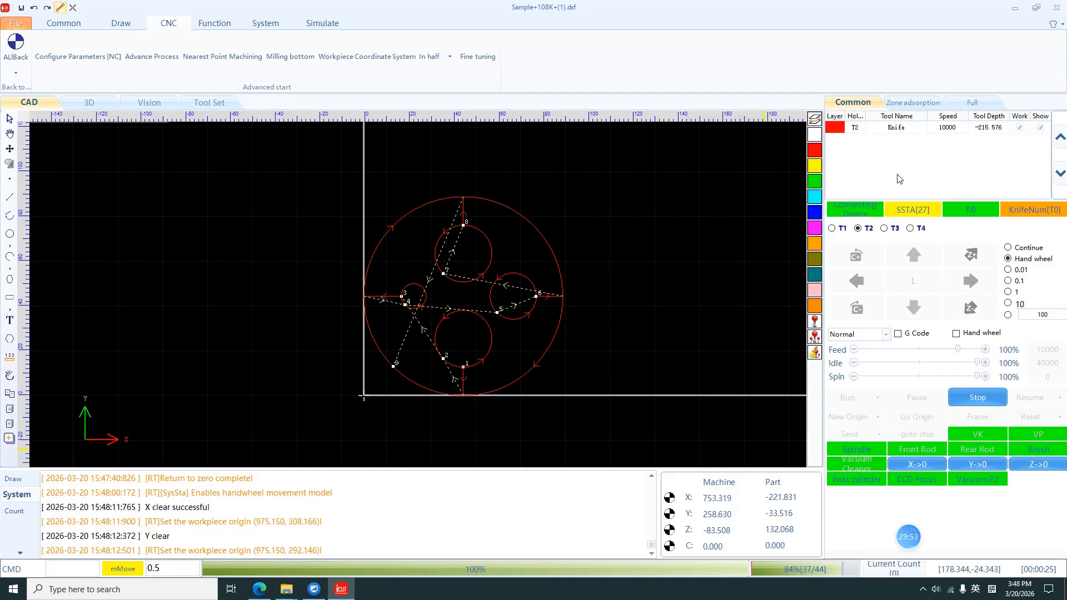
Step: Set the red layer's work speed to 8000 mm/min and switch the movement mode back to Continue
double_click(937, 155)
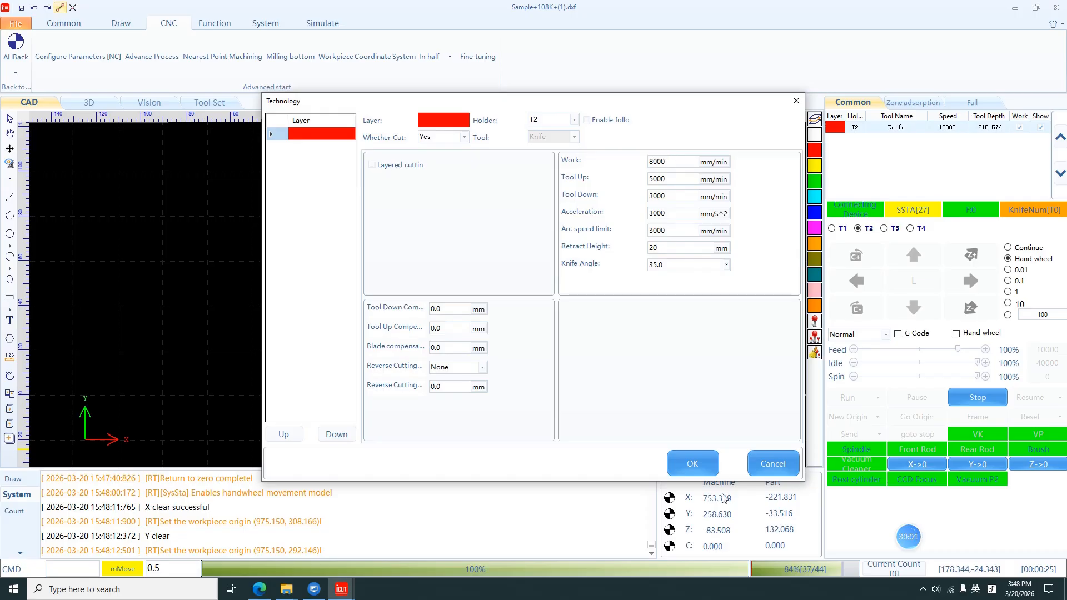
click(692, 464)
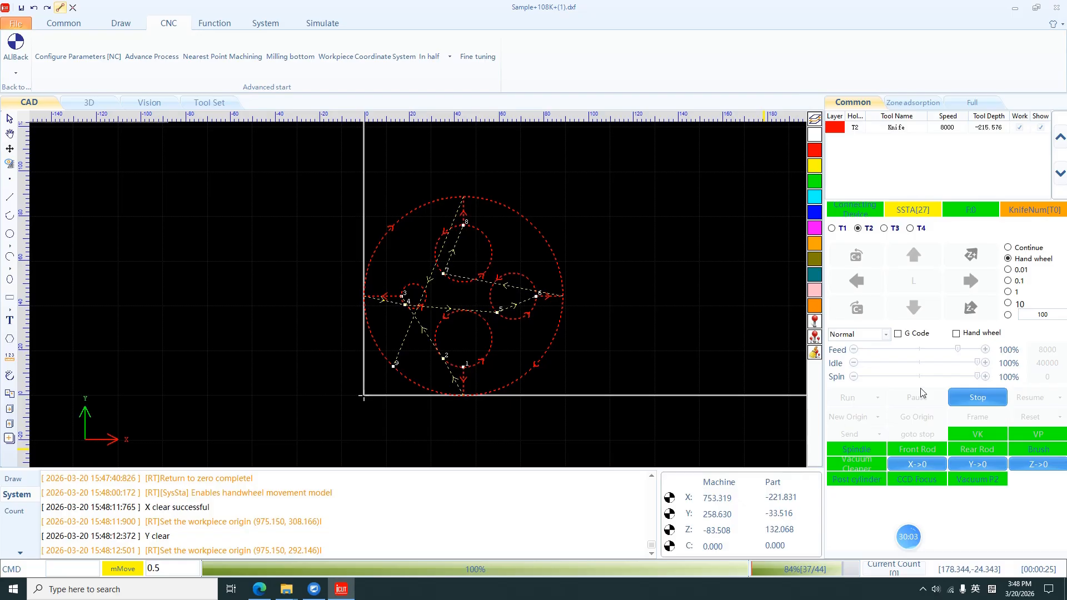
click(1010, 248)
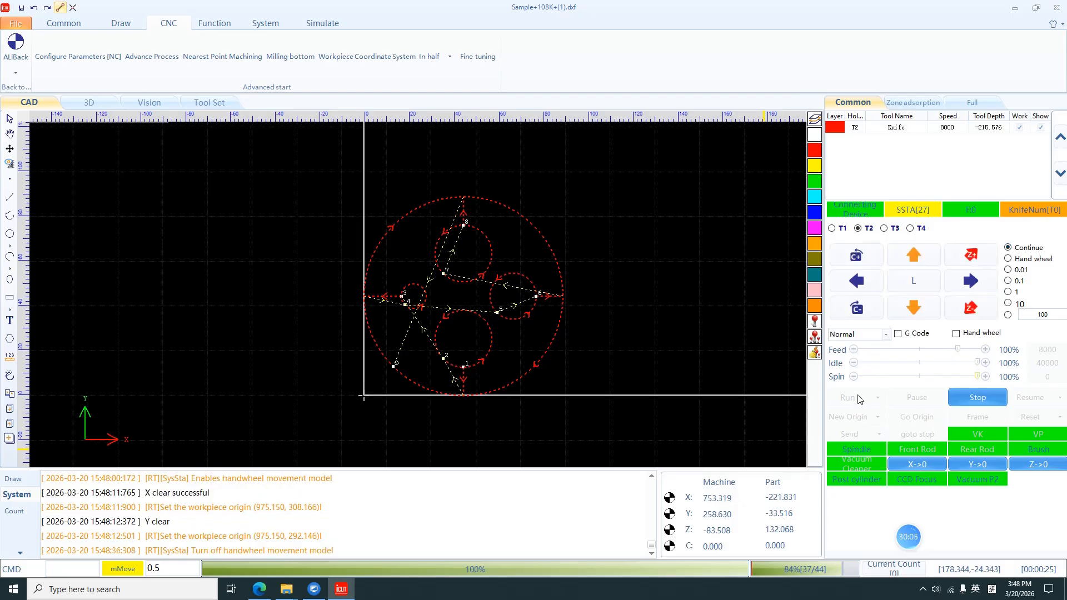